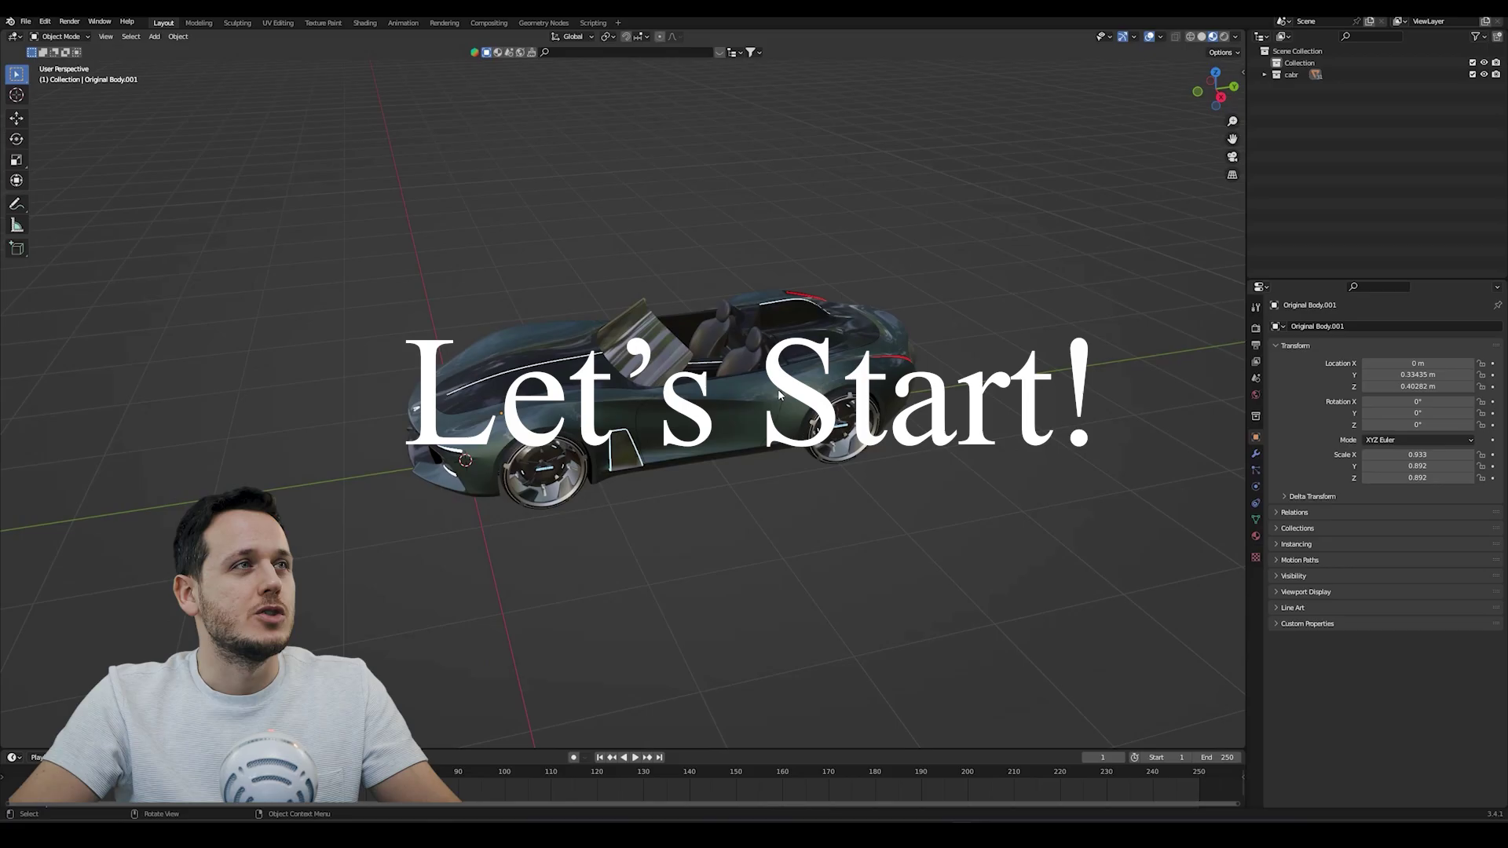
# - Orbit around the car and box-select it in the viewport
pyautogui.moveTo(779, 396)
pyautogui.mouseDown(button='middle')
pyautogui.moveTo(846, 353)
pyautogui.moveTo(766, 377)
pyautogui.mouseUp(button='middle')
pyautogui.hotkey('ctrl', 'b')
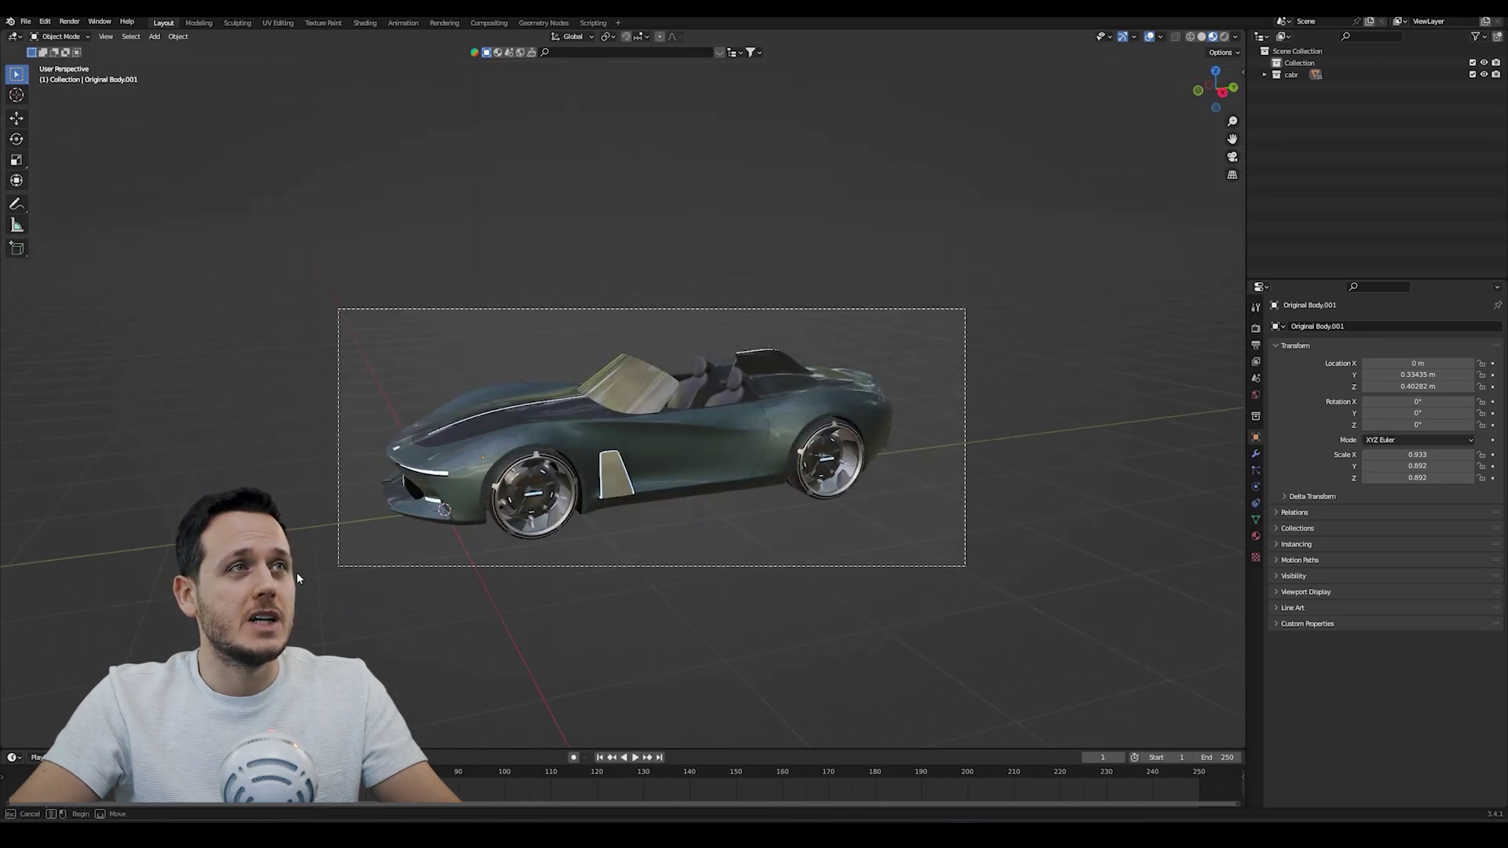
pyautogui.click(297, 572)
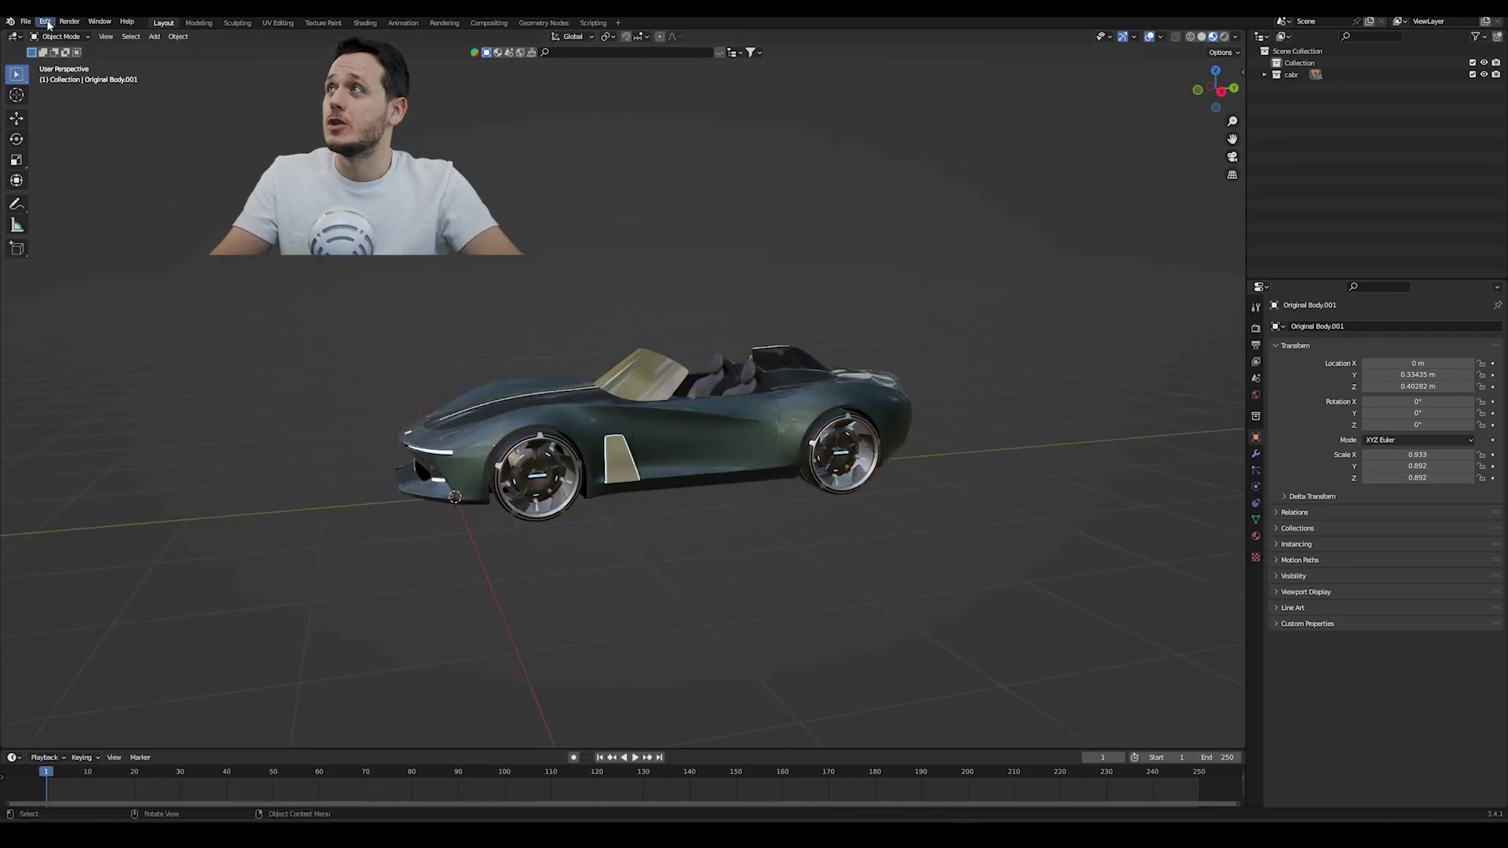
# - In Preferences > Add-ons, search 'rig' and confirm Camera: Add Camera Rigs is enabled
pyautogui.click(49, 23)
pyautogui.click(71, 95)
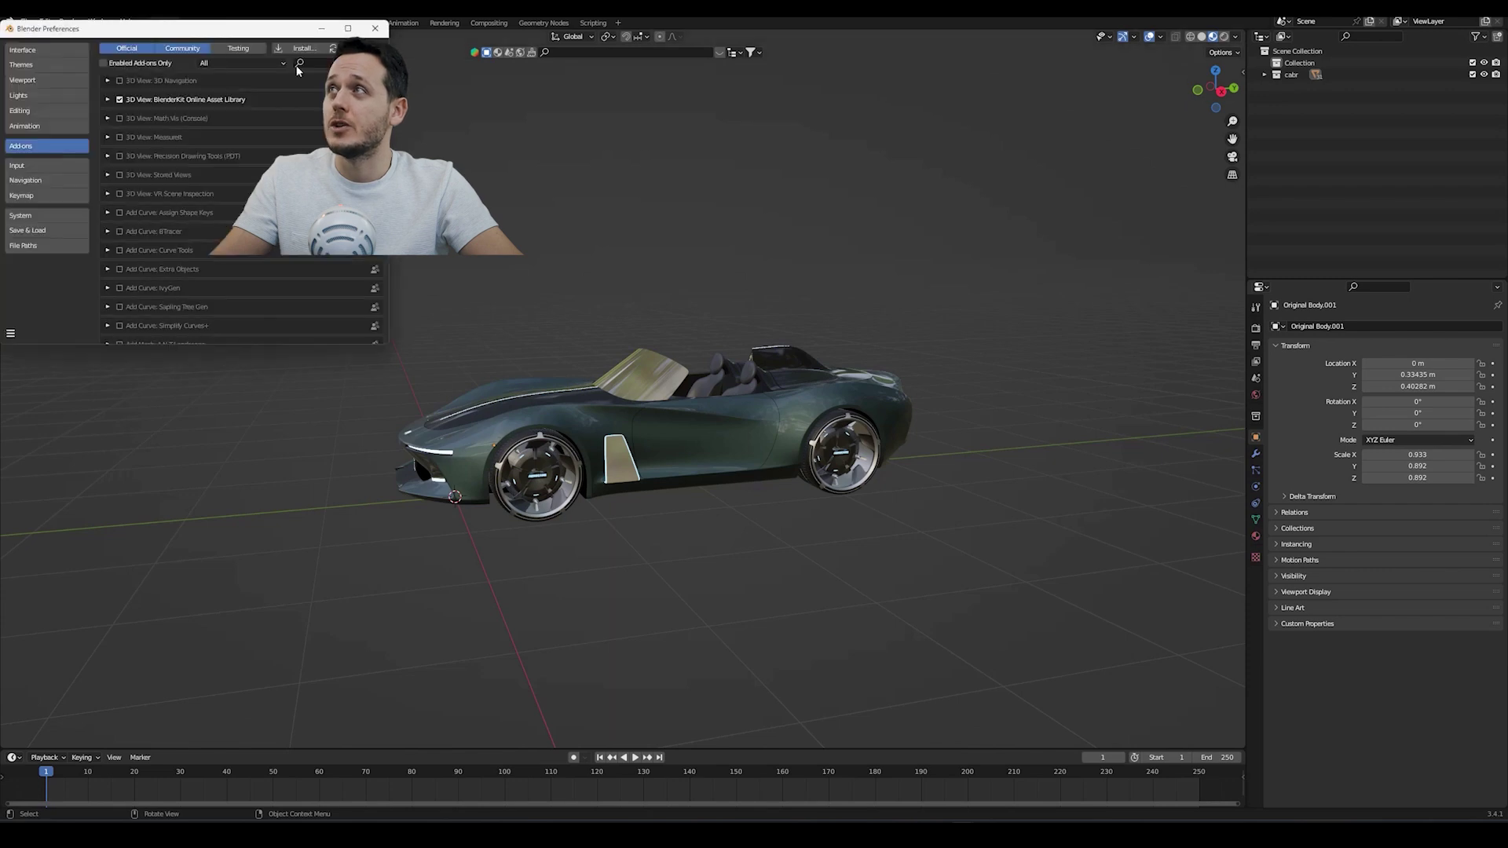
pyautogui.click(325, 61)
pyautogui.write('rig')
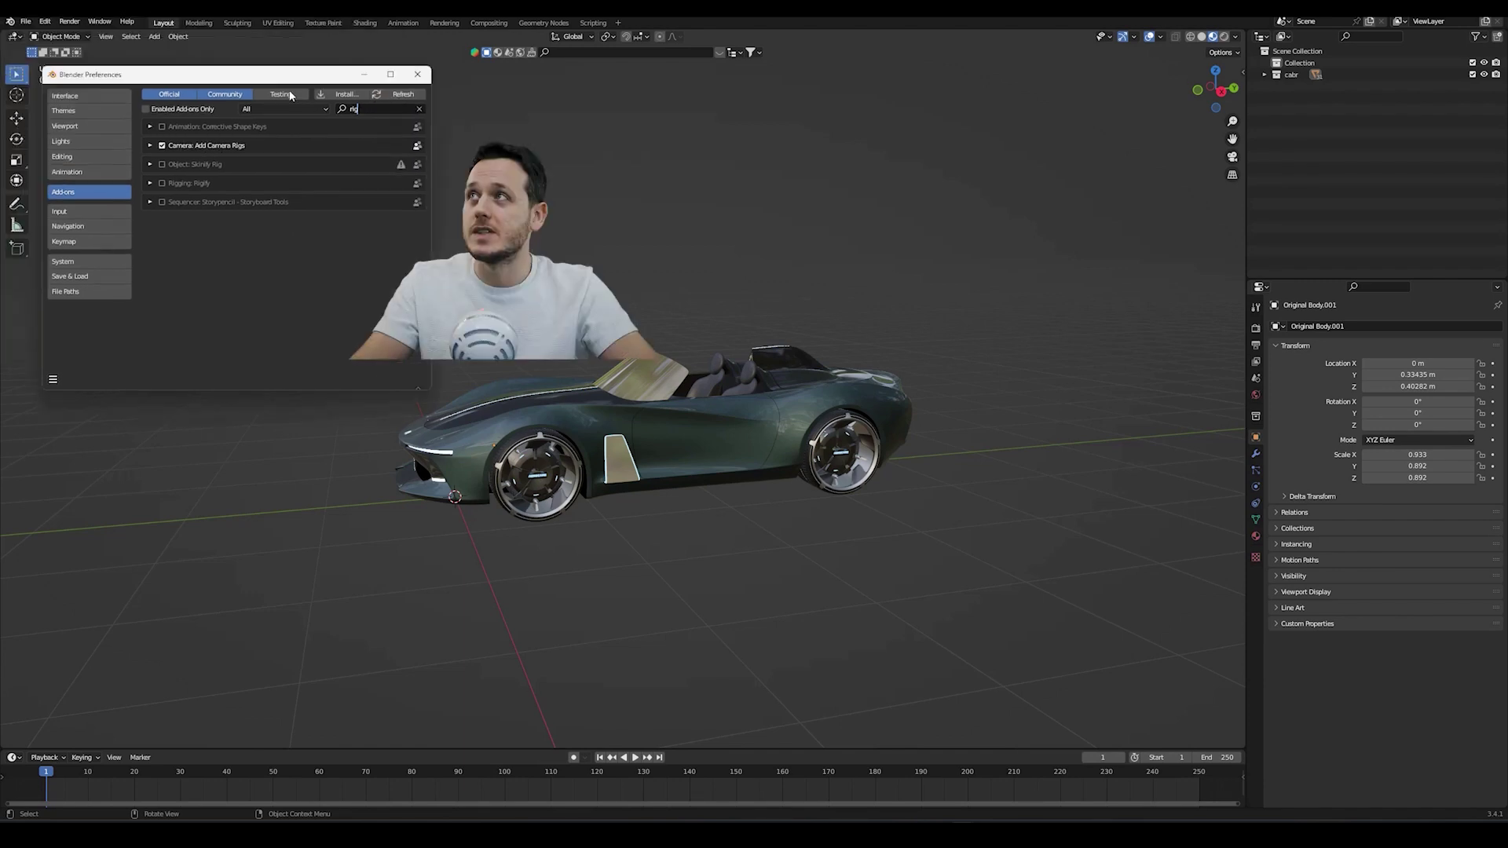
pyautogui.moveTo(291, 77); pyautogui.dragTo(356, 117)
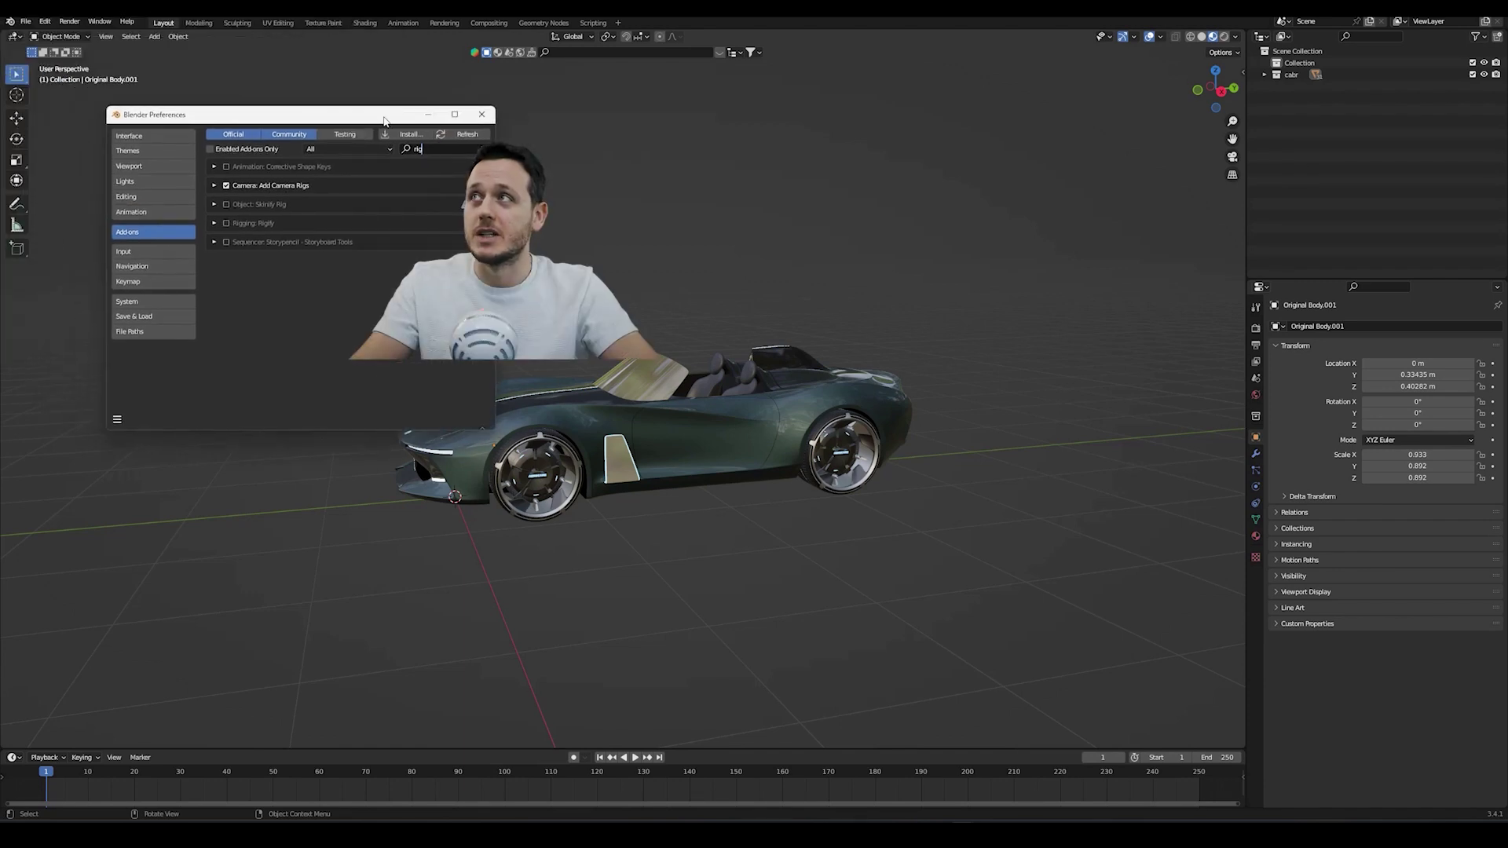
# - Close Preferences, enlarge the bottom area and turn it into a Dope Sheet
pyautogui.click(483, 116)
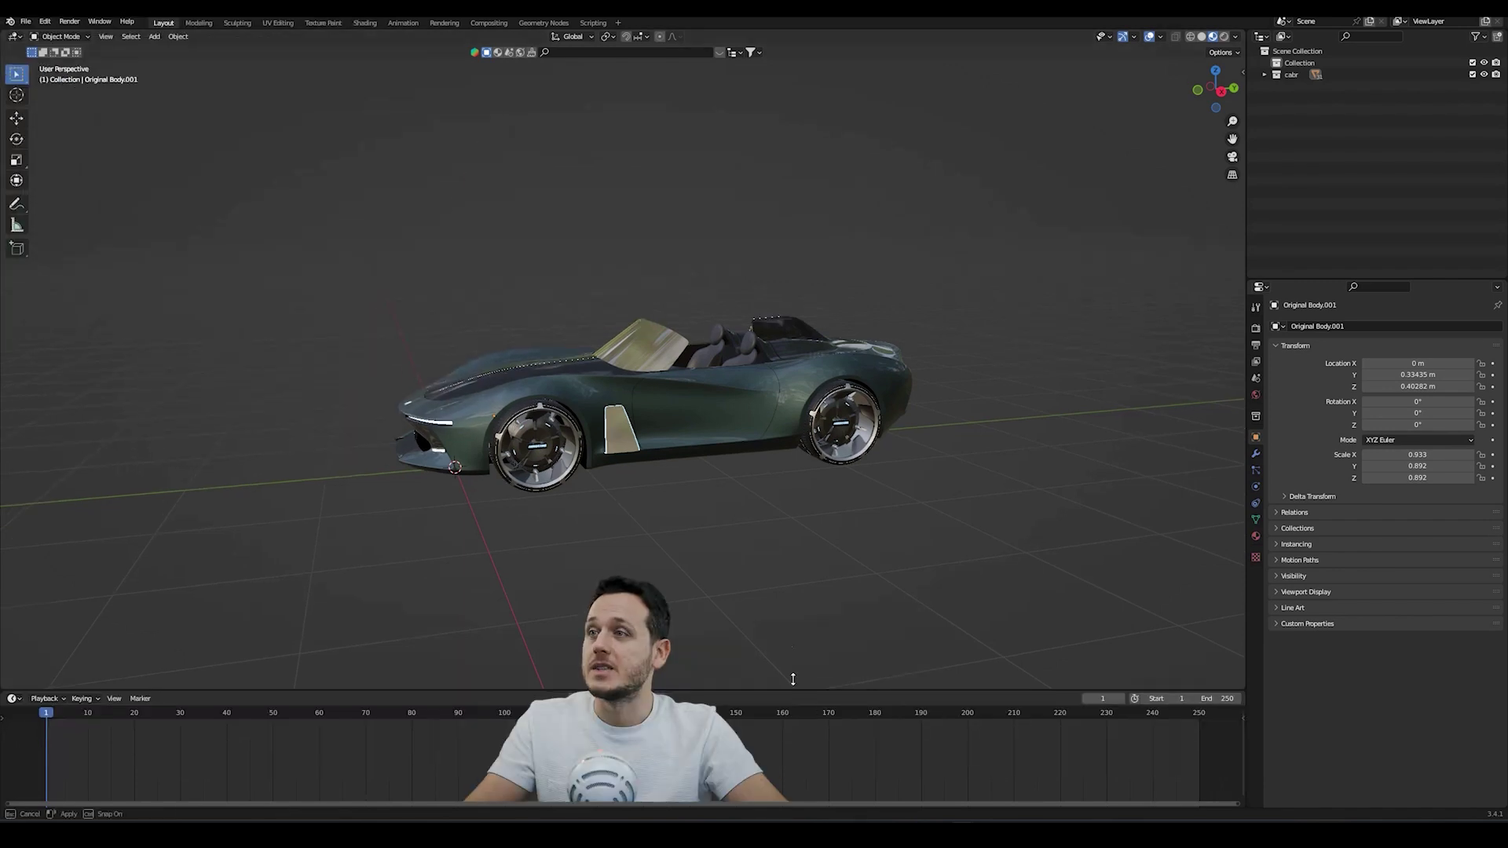
pyautogui.moveTo(589, 749); pyautogui.dragTo(589, 627)
pyautogui.click(12, 635)
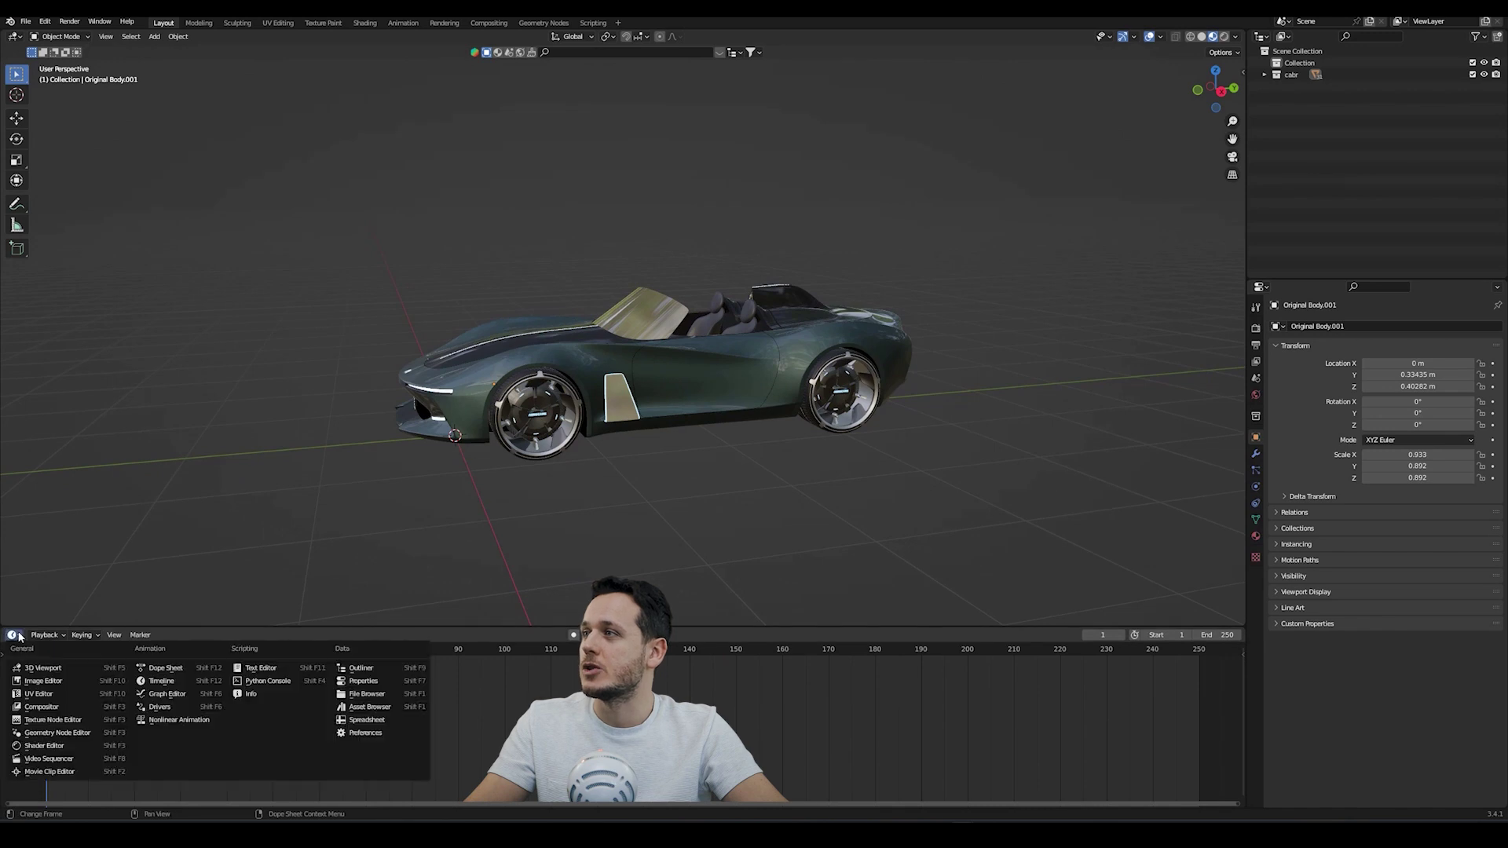
pyautogui.click(159, 669)
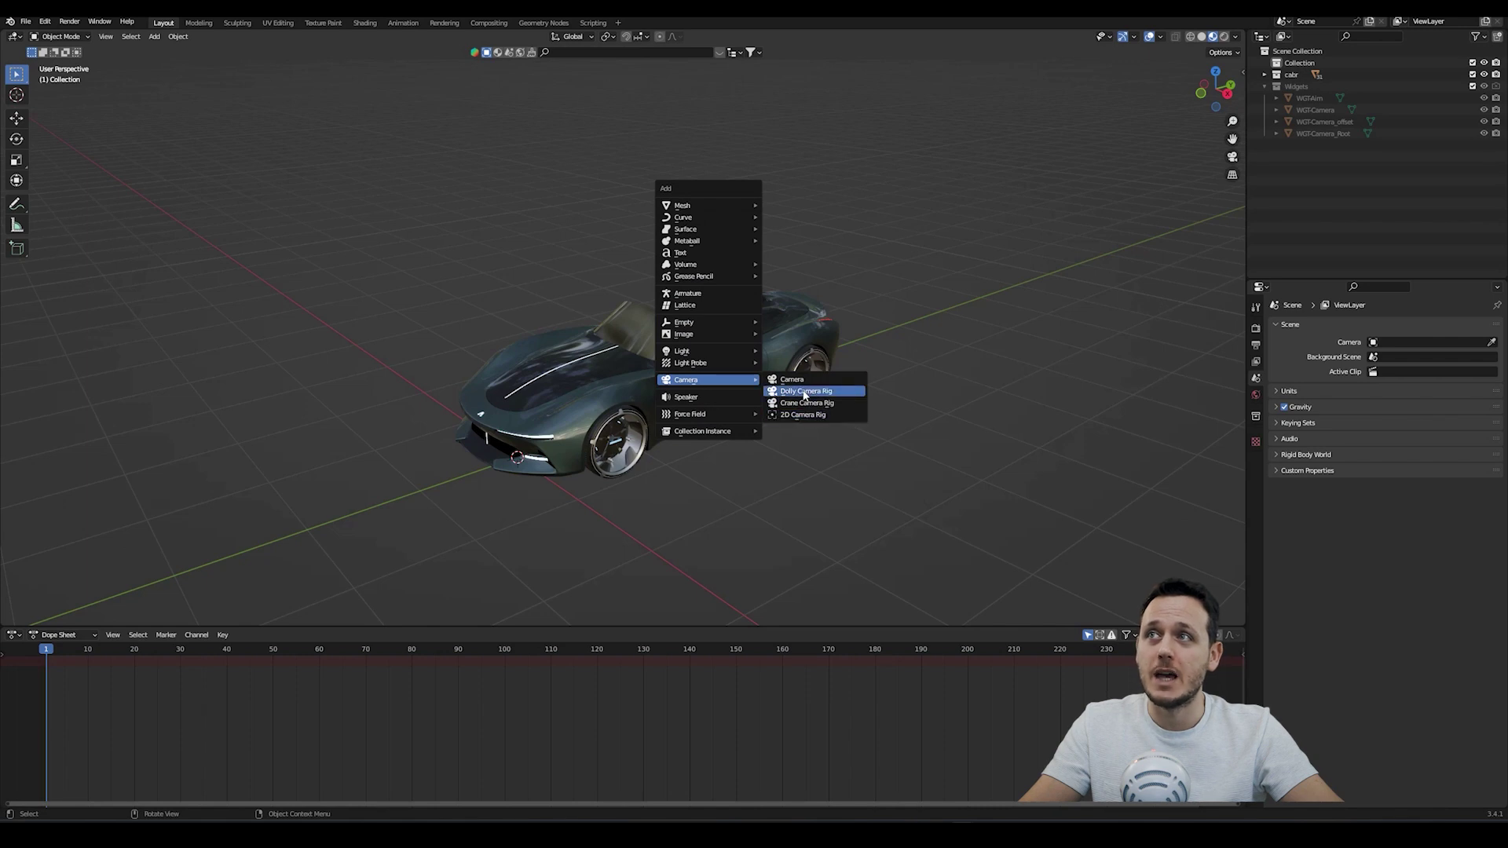
# - Add a Dolly Camera Rig beside the car and switch it into Pose Mode
pyautogui.click(803, 391)
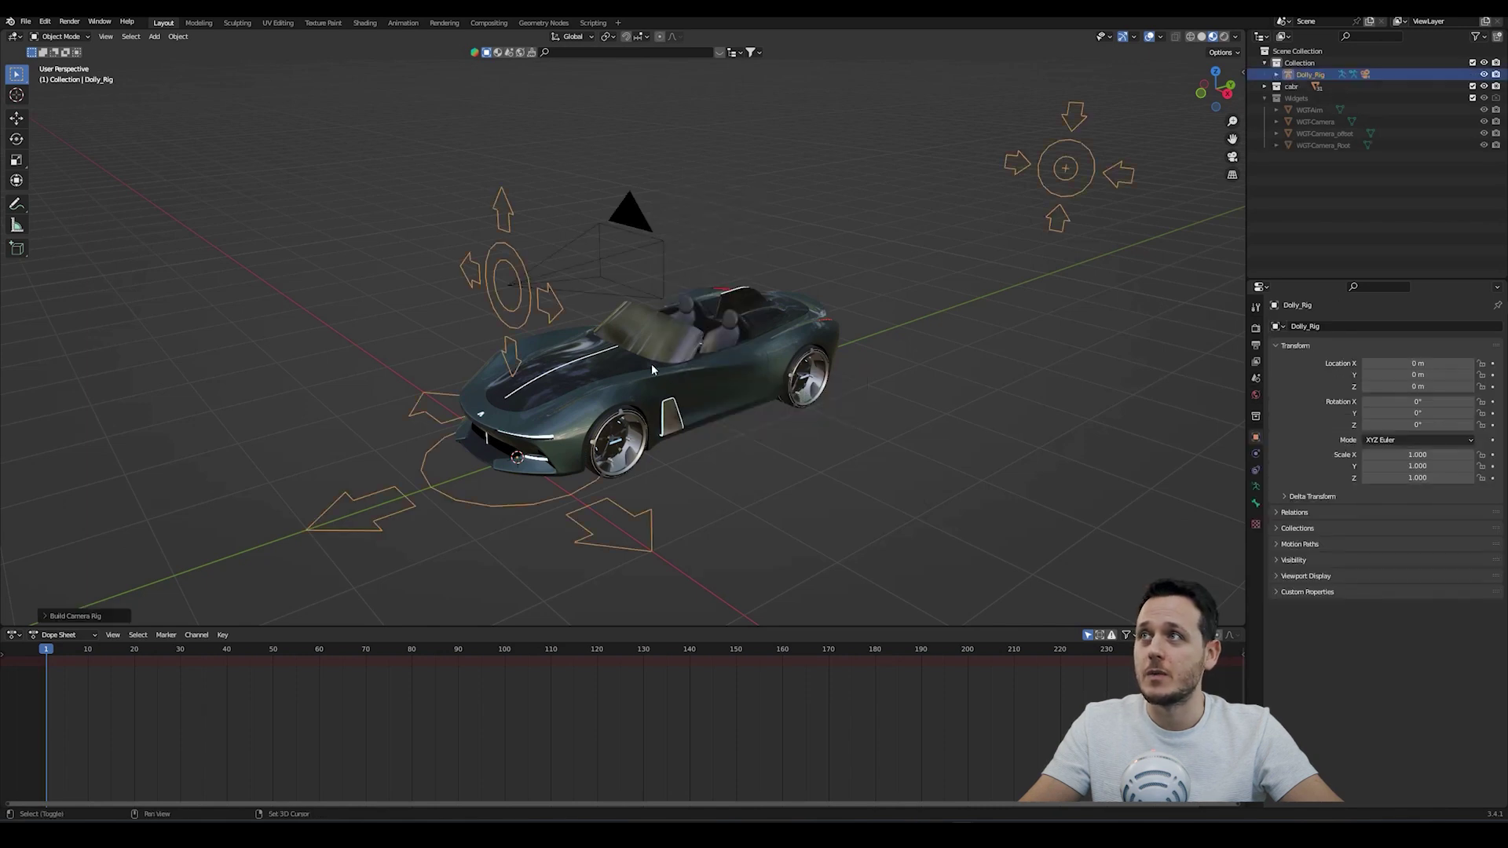
pyautogui.click(61, 37)
pyautogui.click(64, 78)
pyautogui.scroll(-2, 625, 354)
pyautogui.moveTo(626, 352); pyautogui.dragTo(972, 223, button='middle')
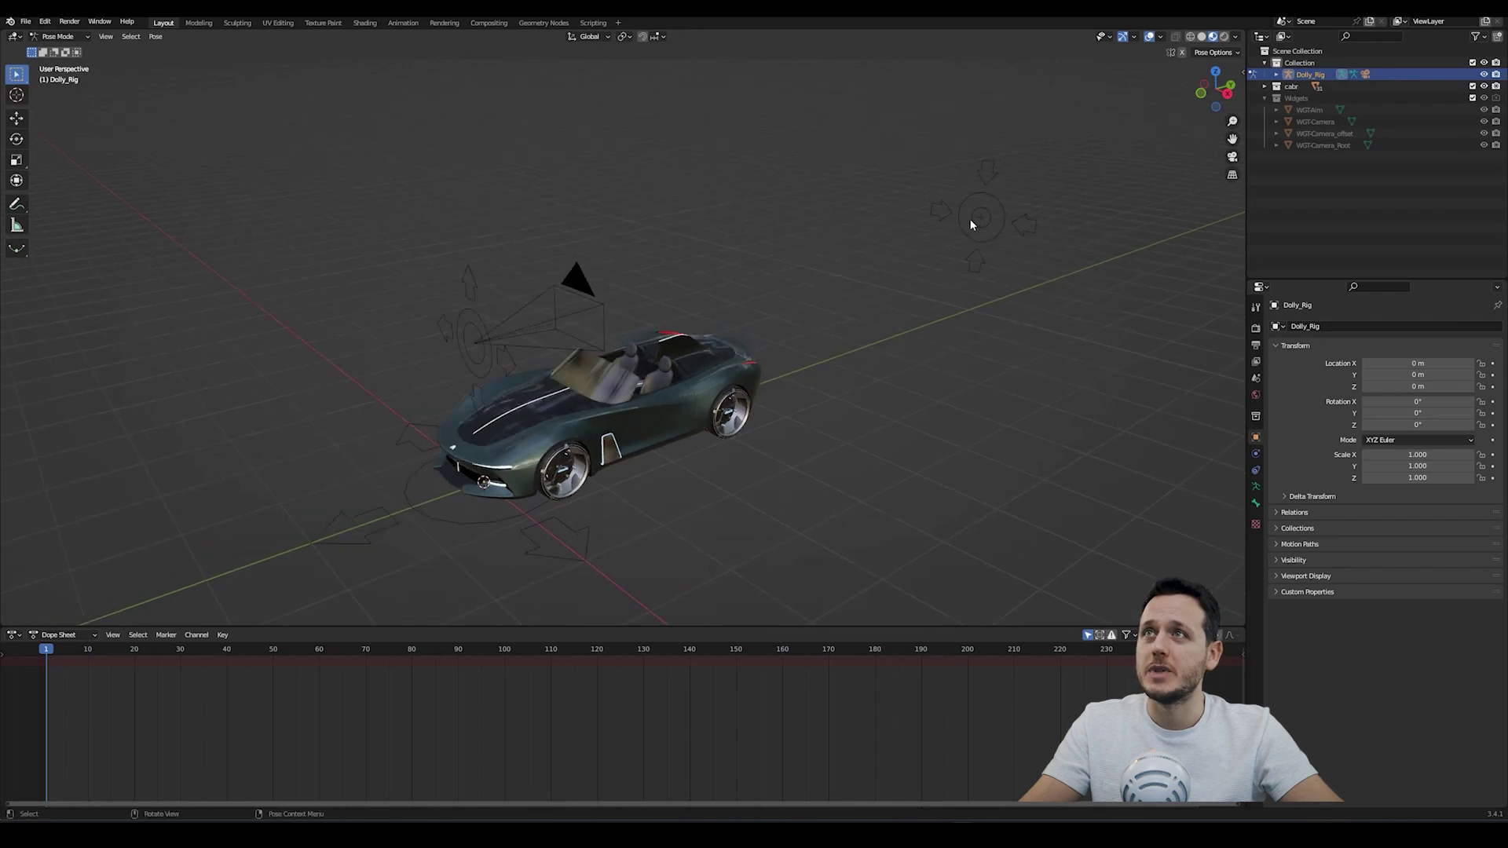
# - Move the rig's Aim target to a new position, then return to Object Mode
pyautogui.click(951, 224)
pyautogui.press('g')
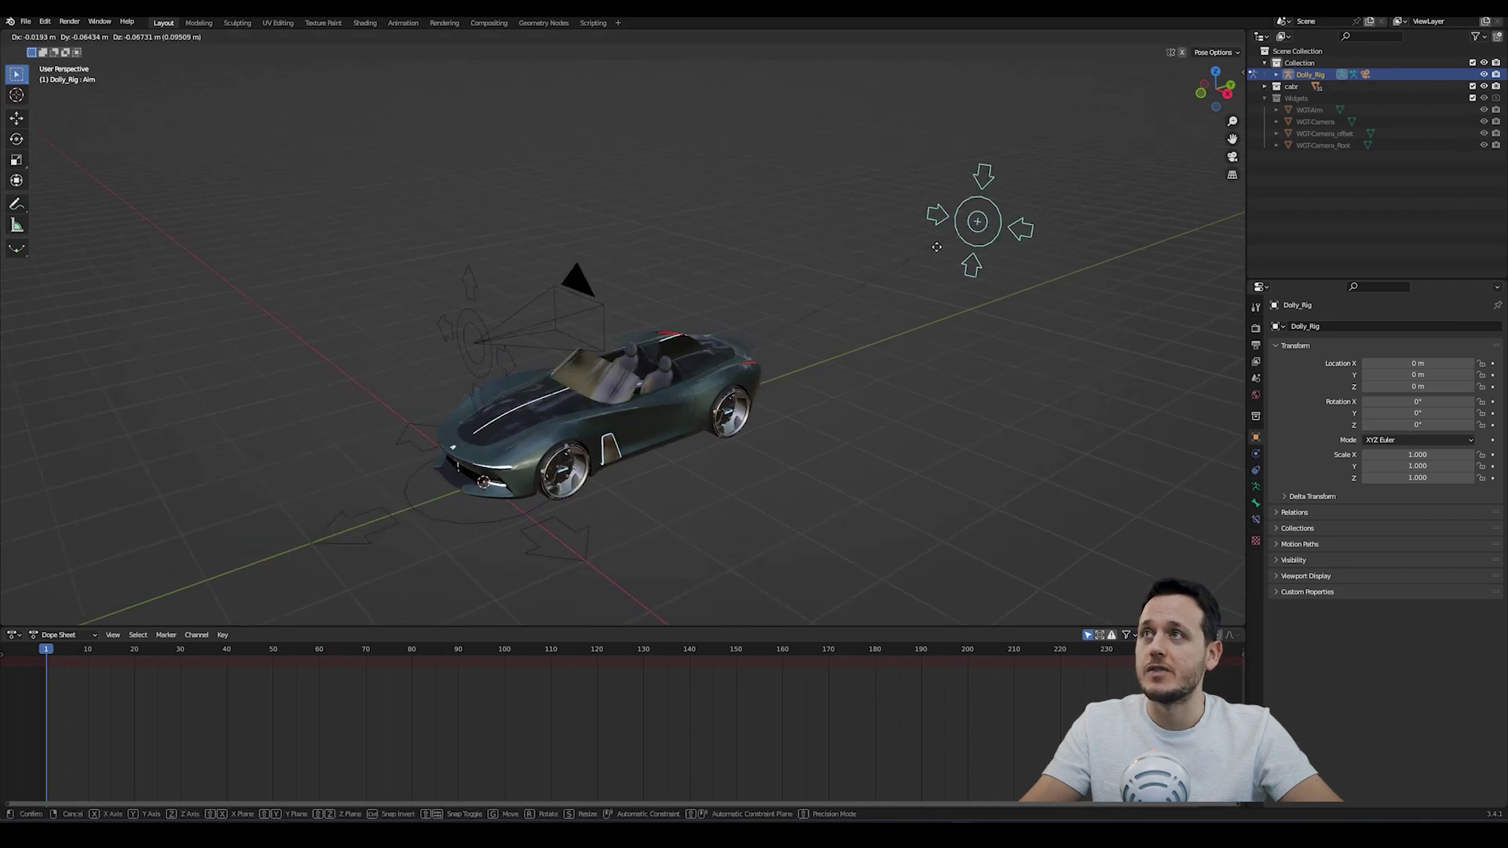
pyautogui.click(890, 130)
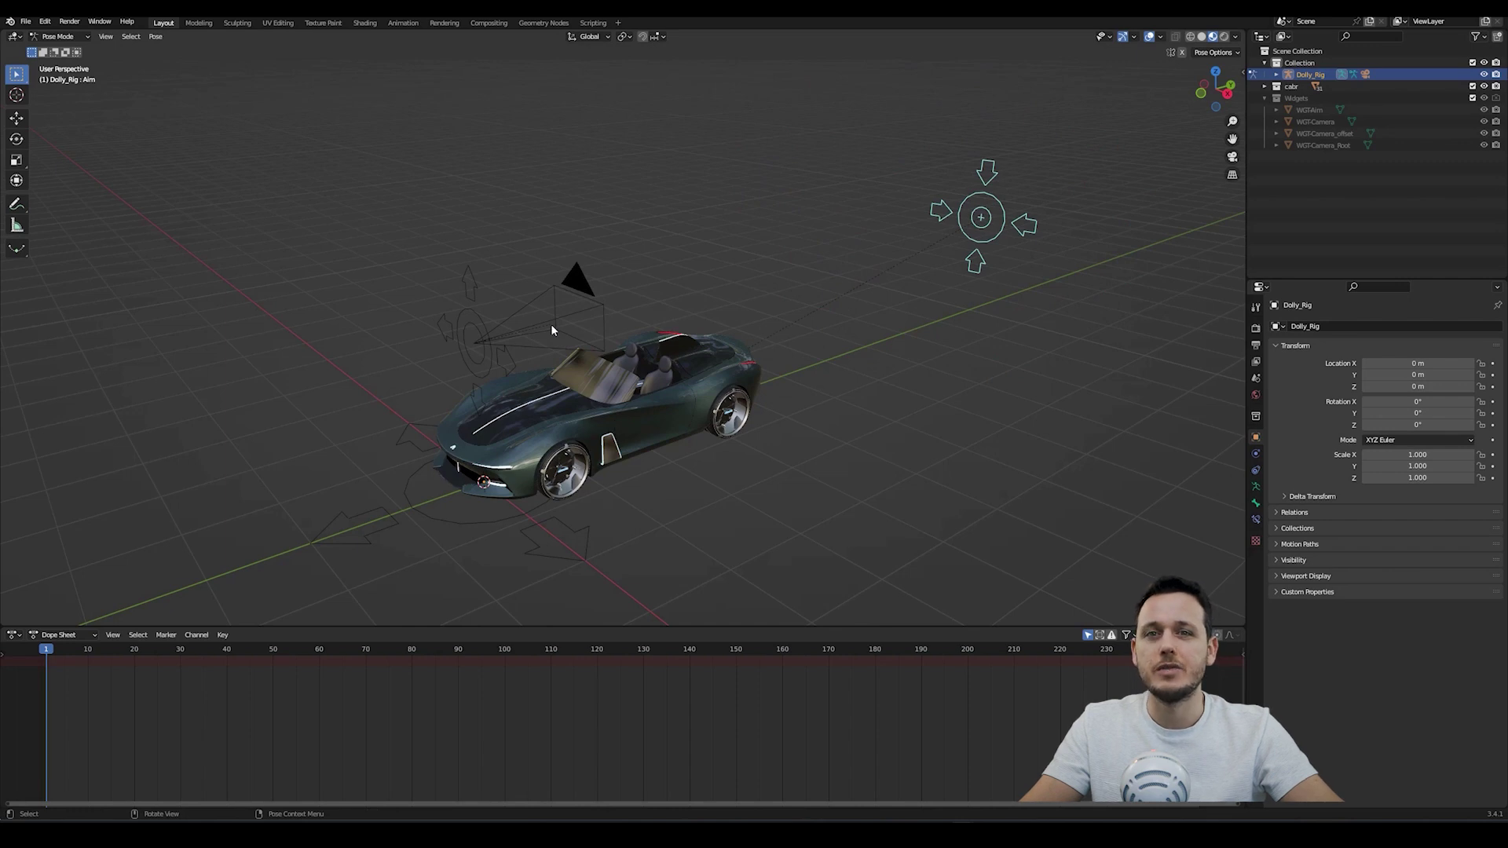
pyautogui.scroll(-2, 582, 352)
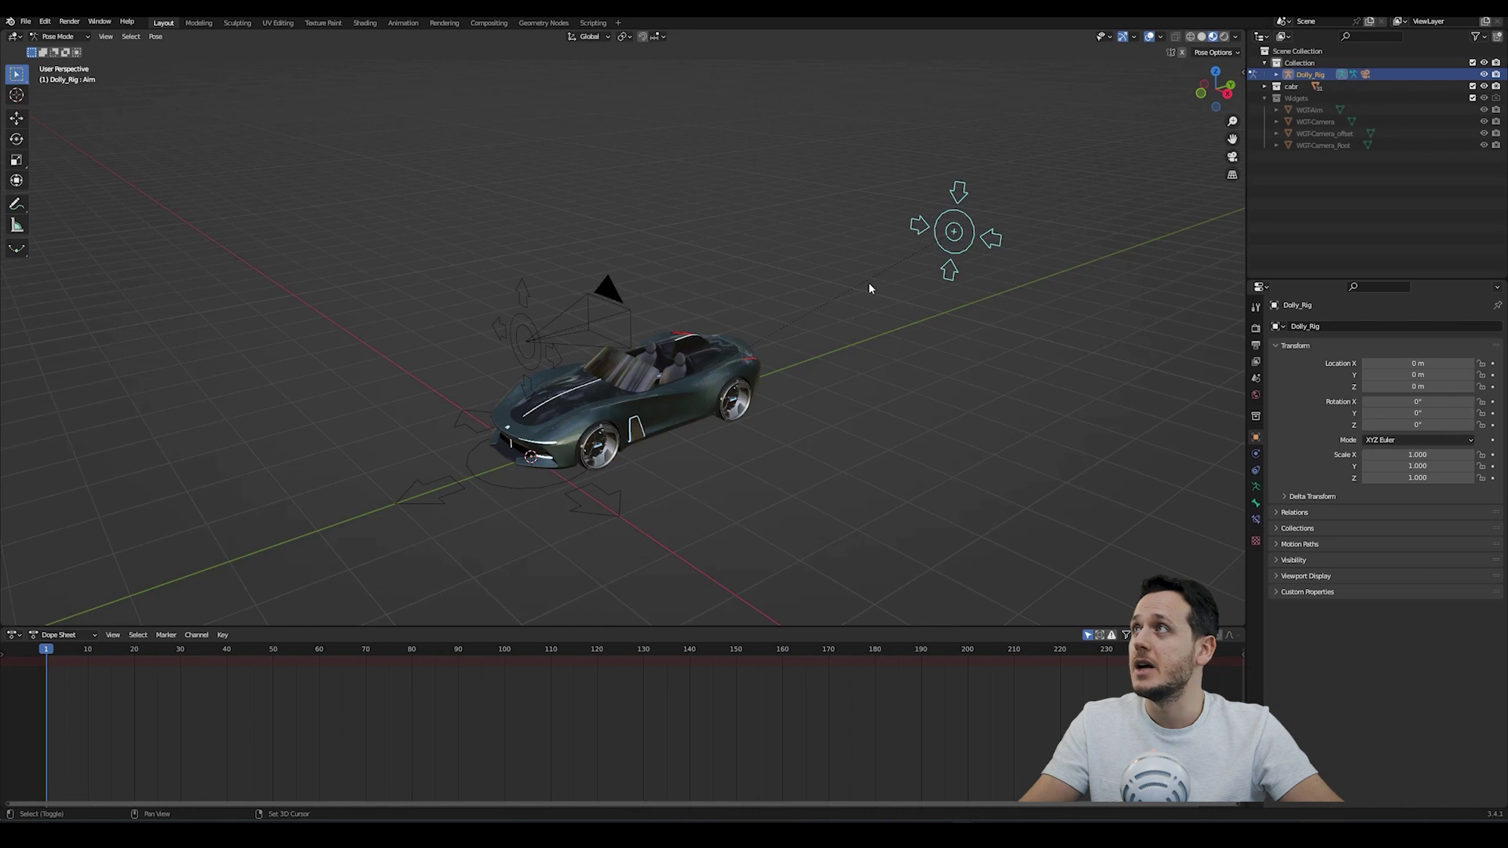
pyautogui.moveTo(868, 282); pyautogui.dragTo(739, 288, button='middle')
pyautogui.click(59, 36)
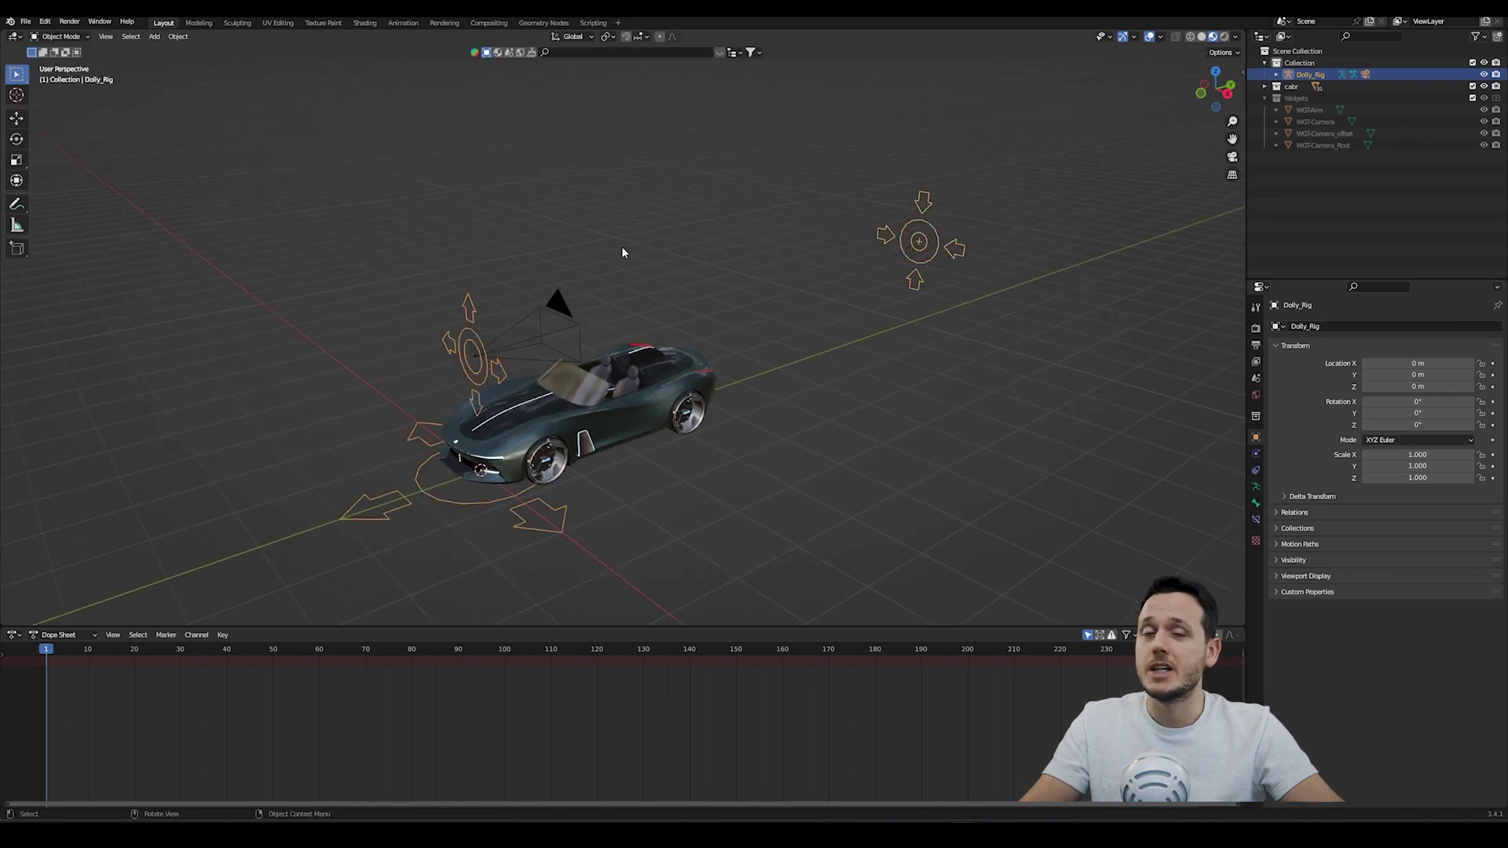
pyautogui.click(627, 267)
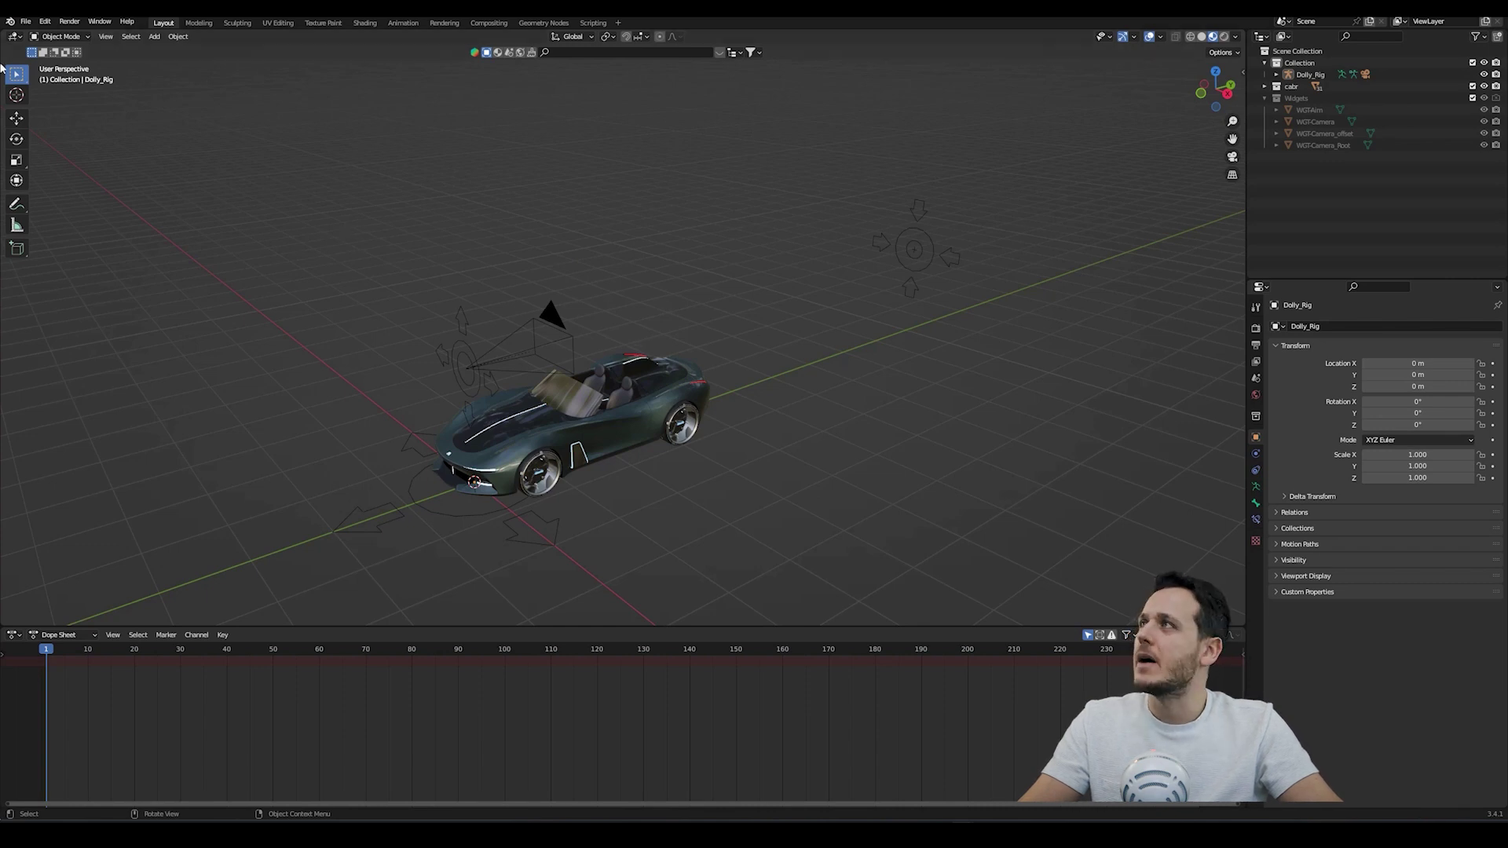
# - Via File > Append, browse into the camera animation blend file's Action folder and search its actions
pyautogui.click(25, 23)
pyautogui.click(56, 151)
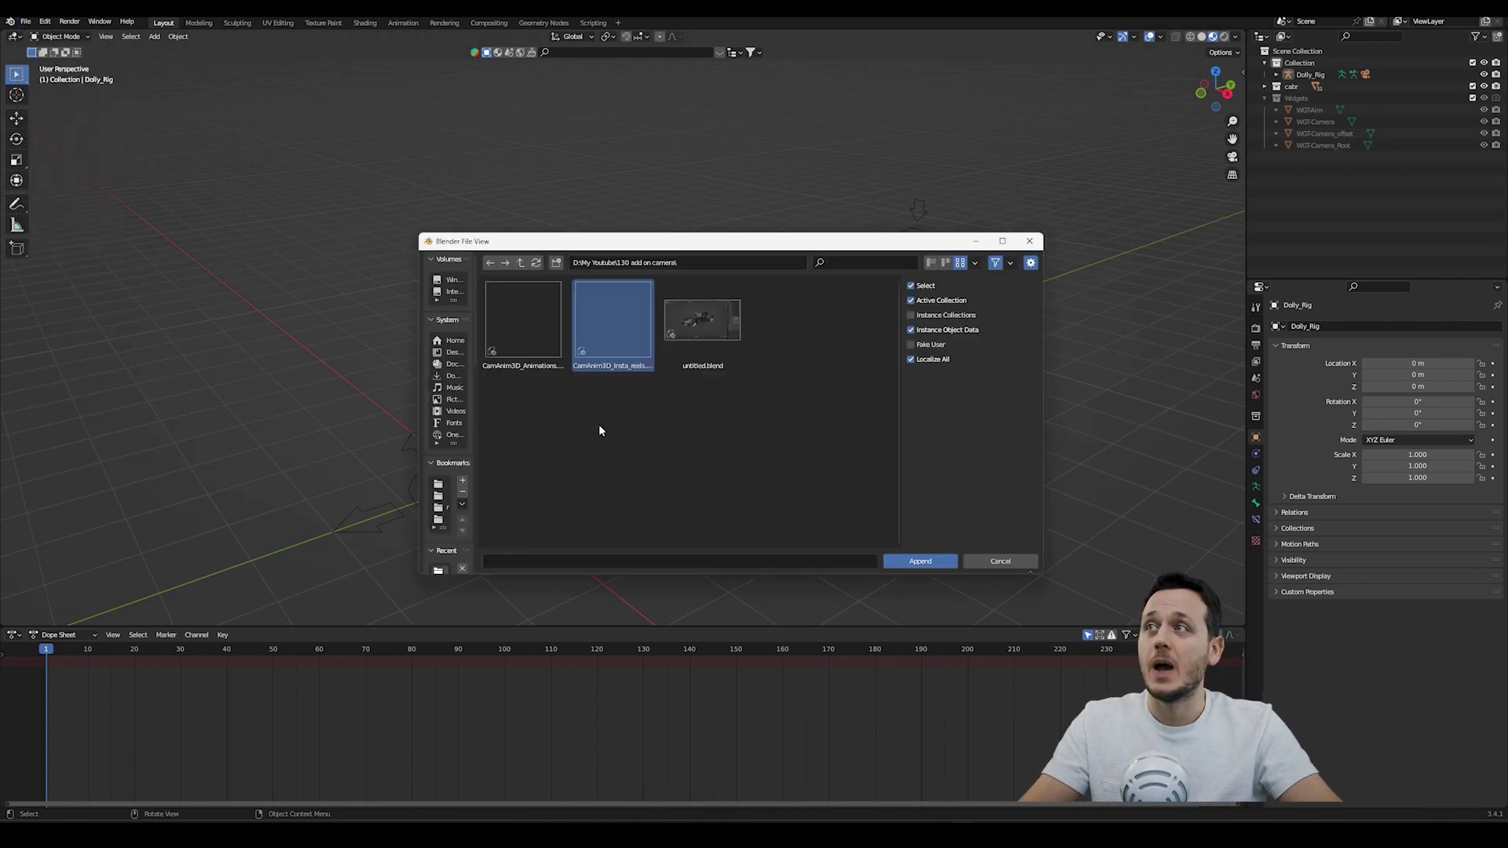
pyautogui.doubleClick(611, 354)
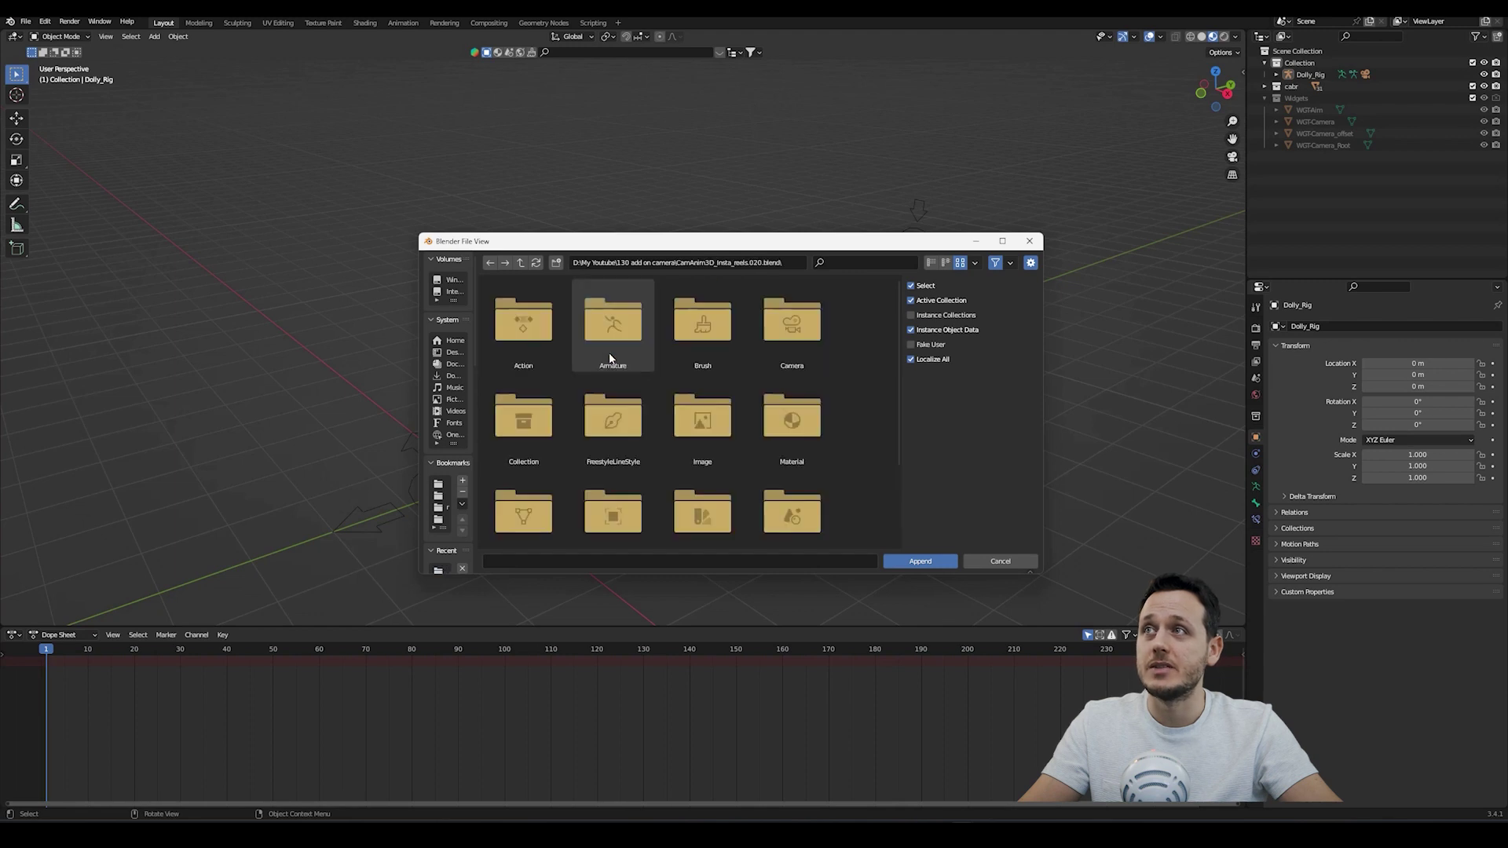
pyautogui.doubleClick(792, 326)
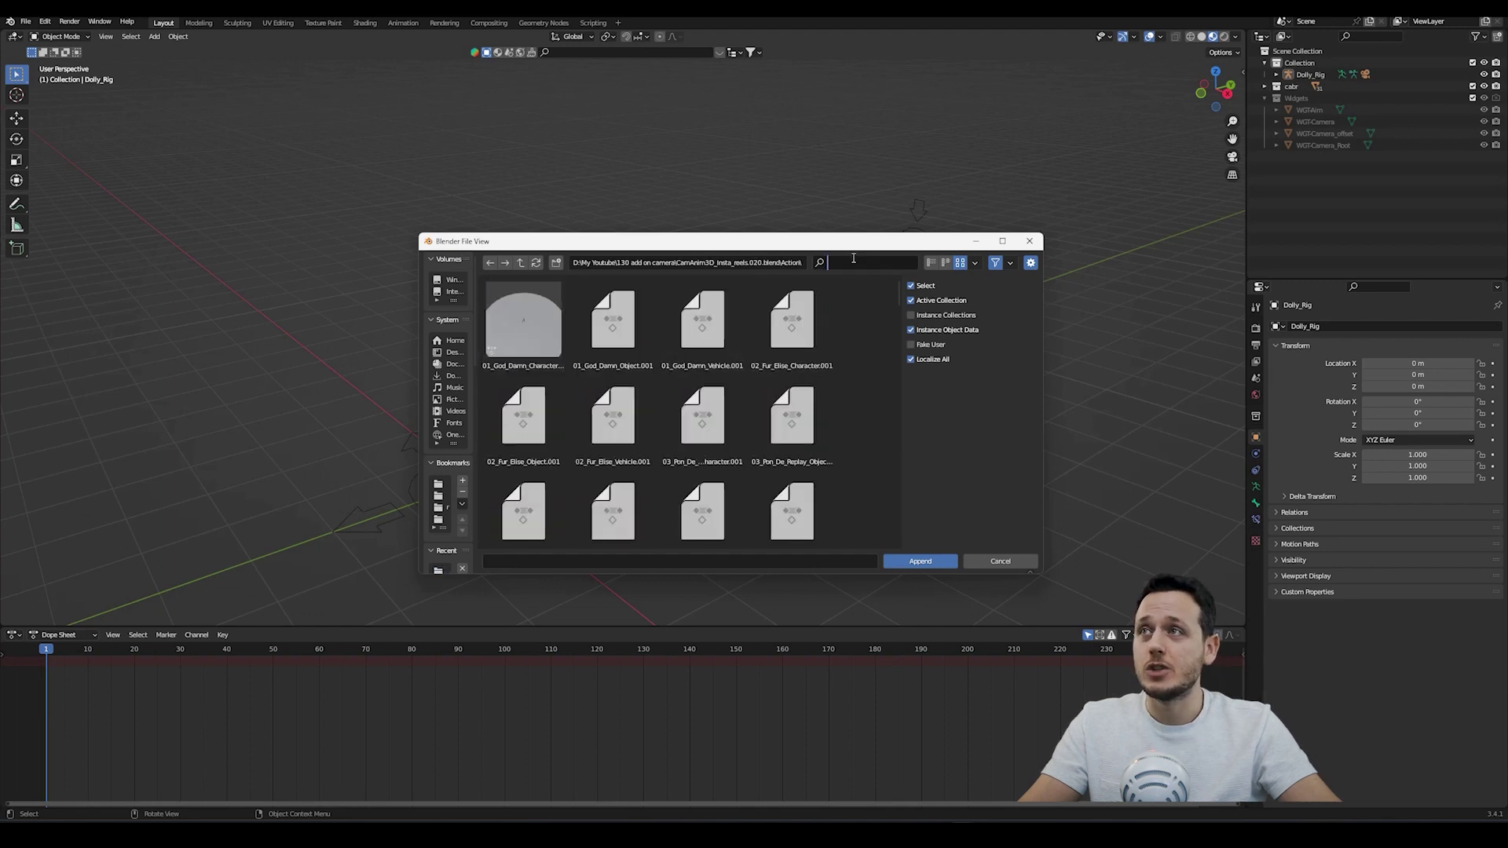
pyautogui.write('dark')
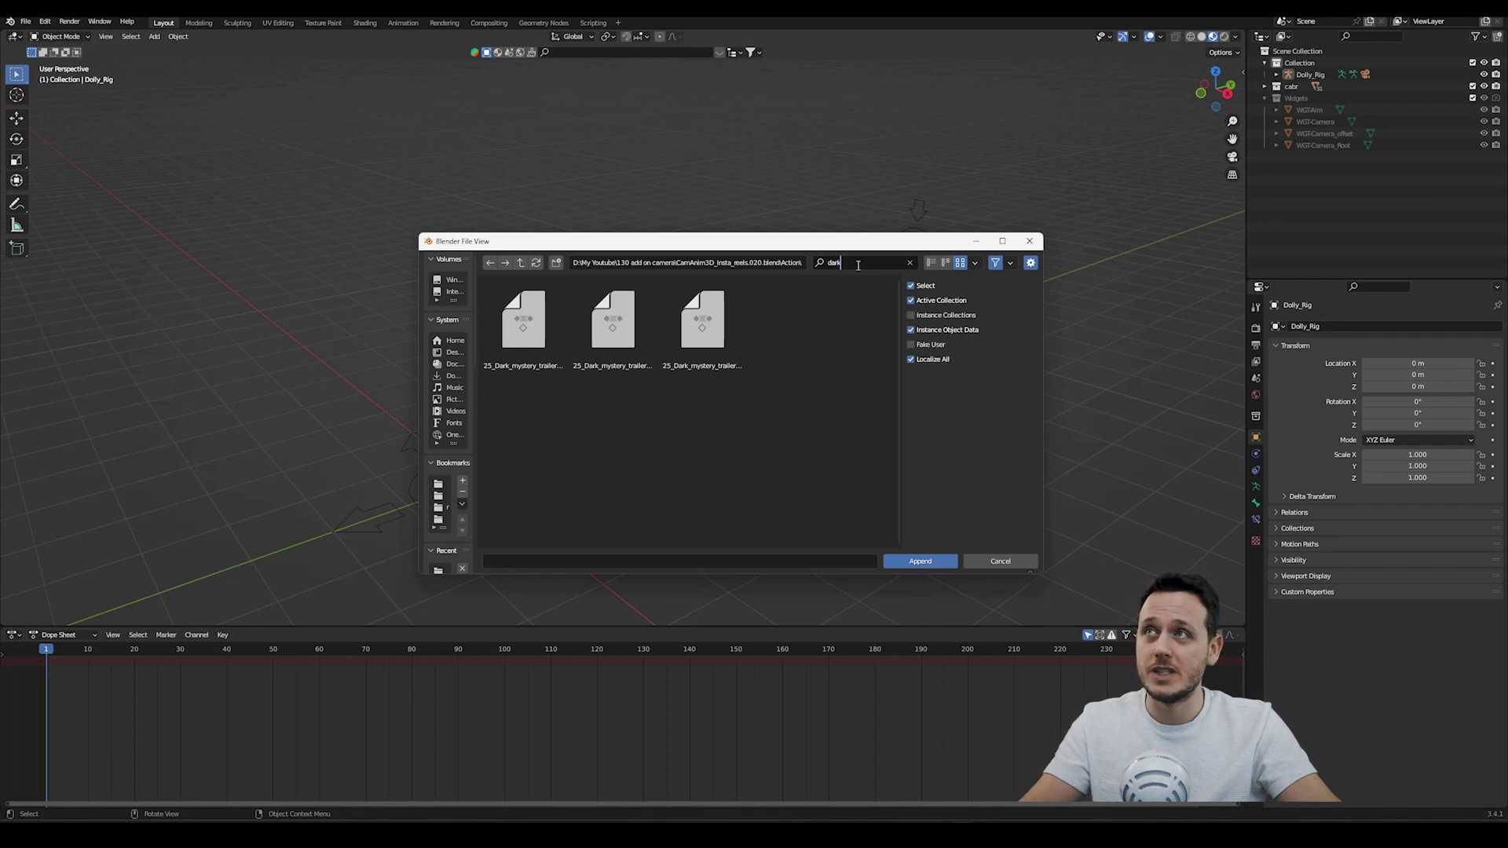
pyautogui.press('BackSpace')
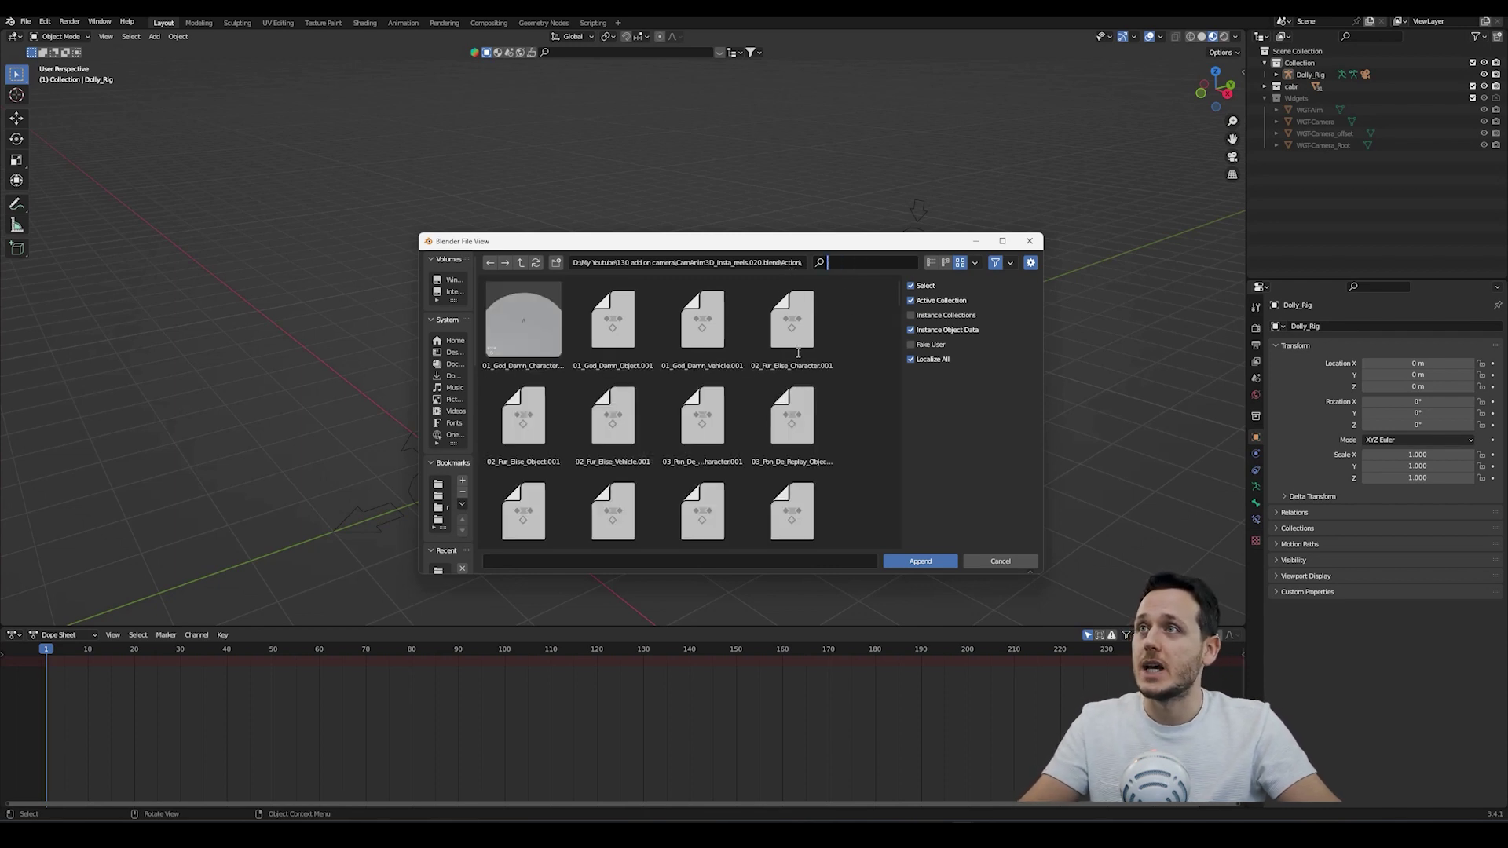
pyautogui.scroll(-2, 736, 409)
pyautogui.scroll(-2, 736, 409)
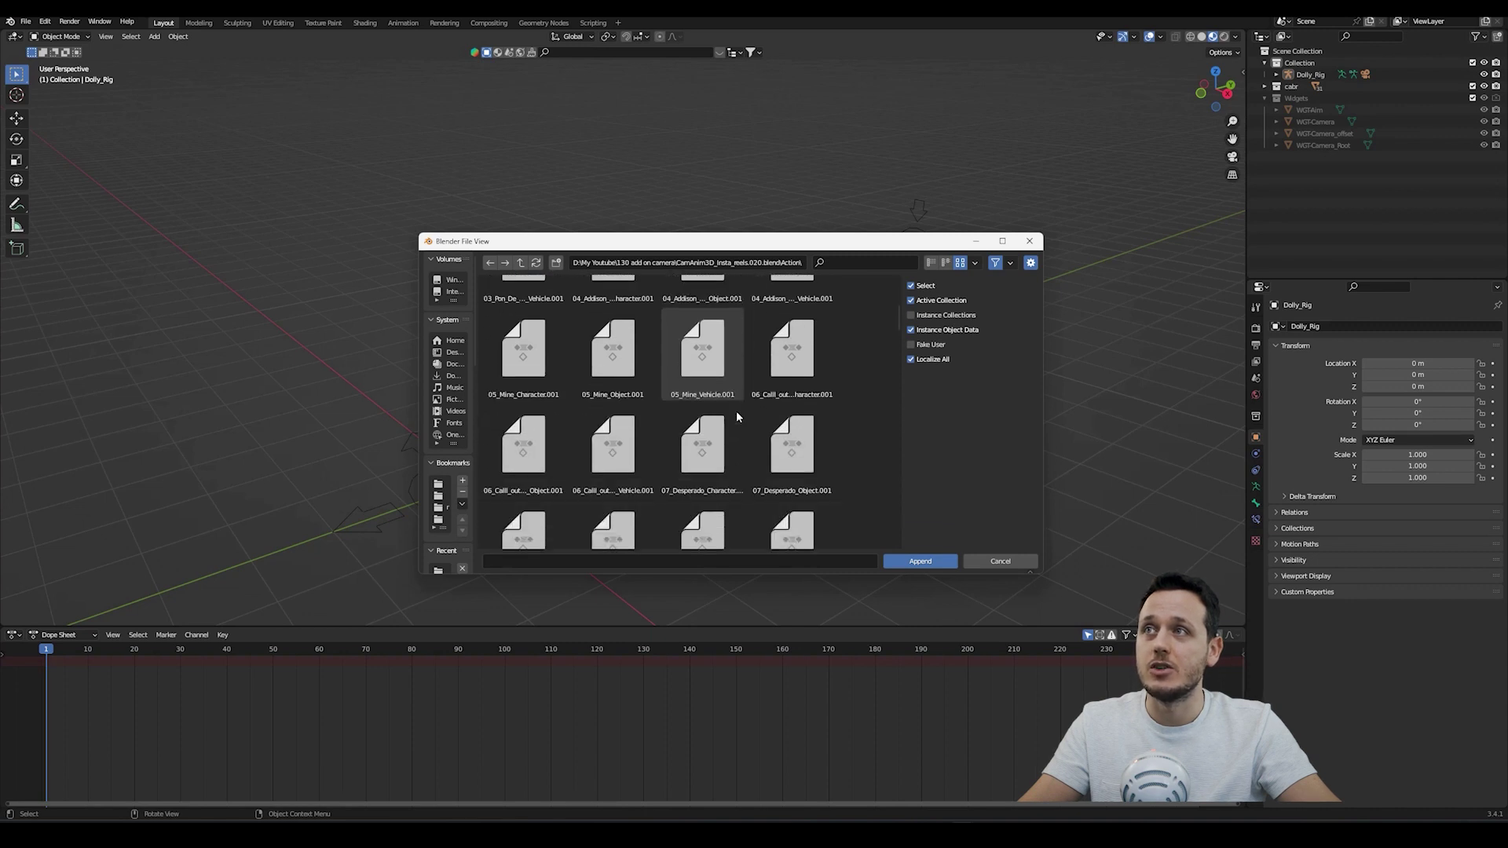
pyautogui.scroll(-1, 735, 411)
pyautogui.scroll(5, 738, 418)
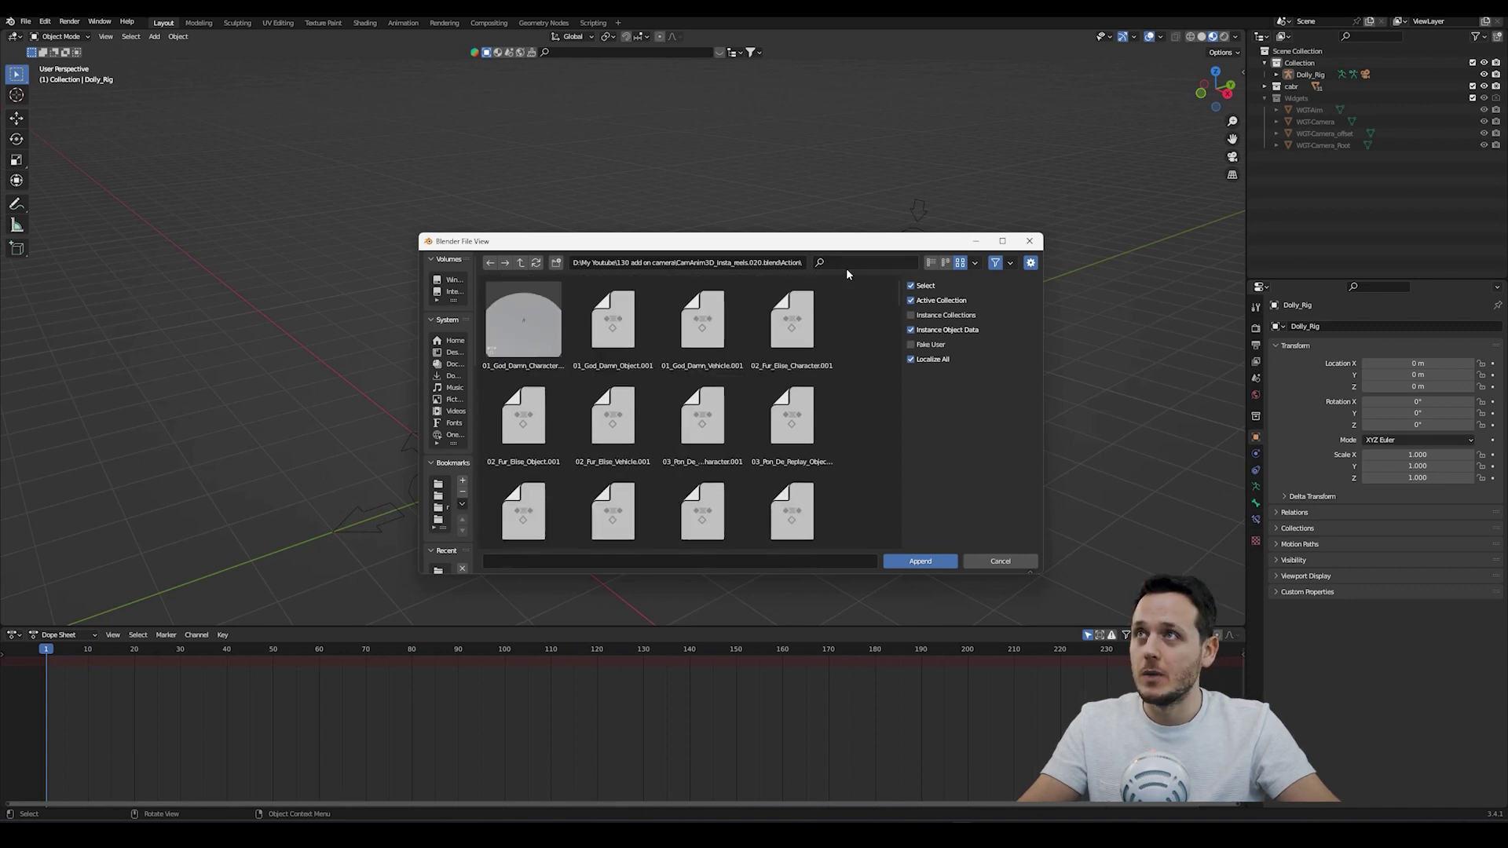
pyautogui.click(845, 264)
pyautogui.write('dark')
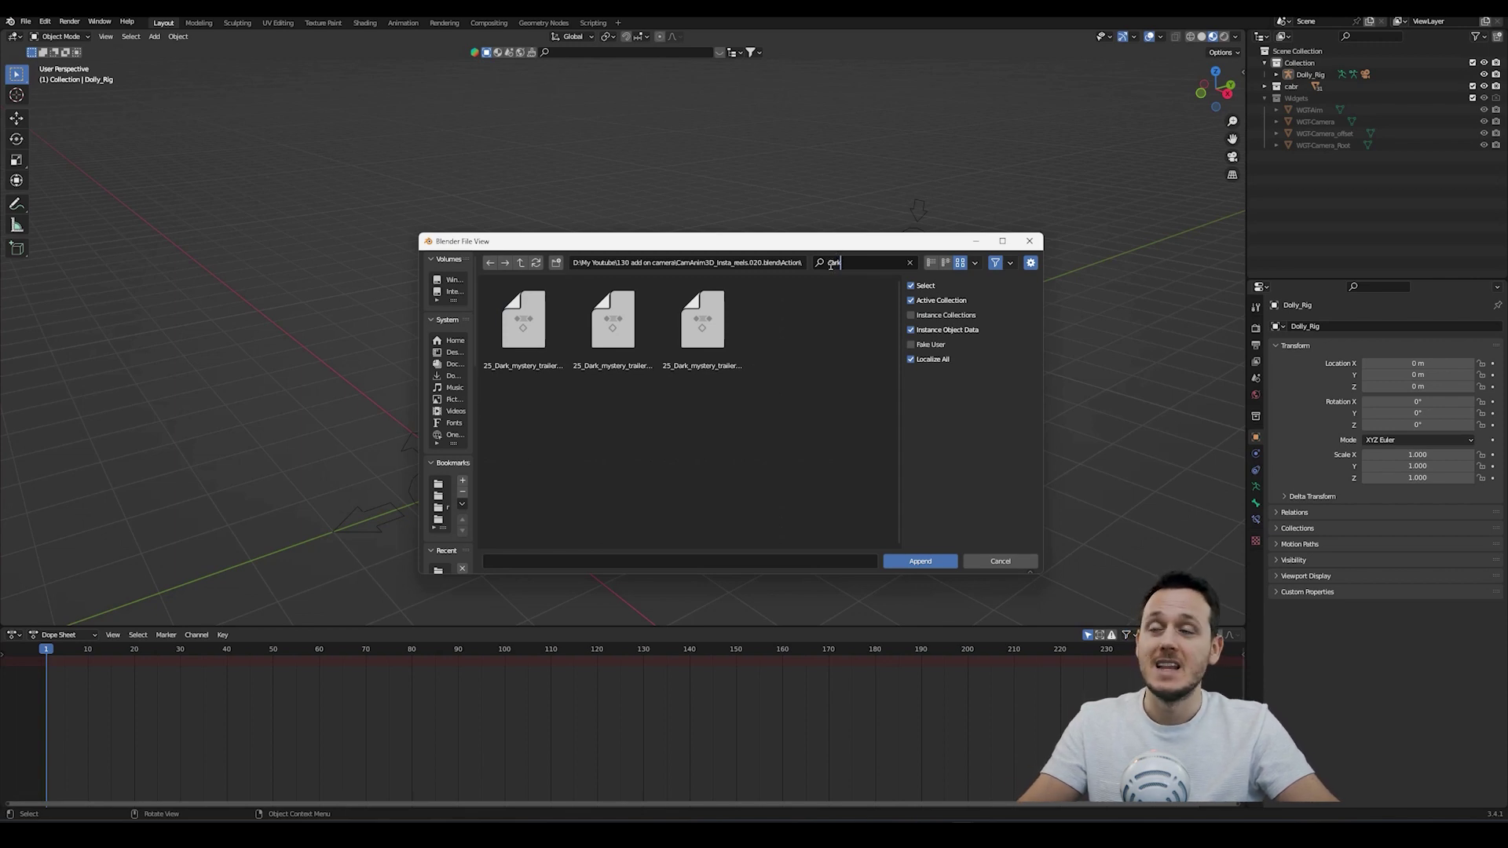
# - Choose the 25_Dark_mystery_trailer_vehicle.001 preset action and append it into the file
pyautogui.click(702, 324)
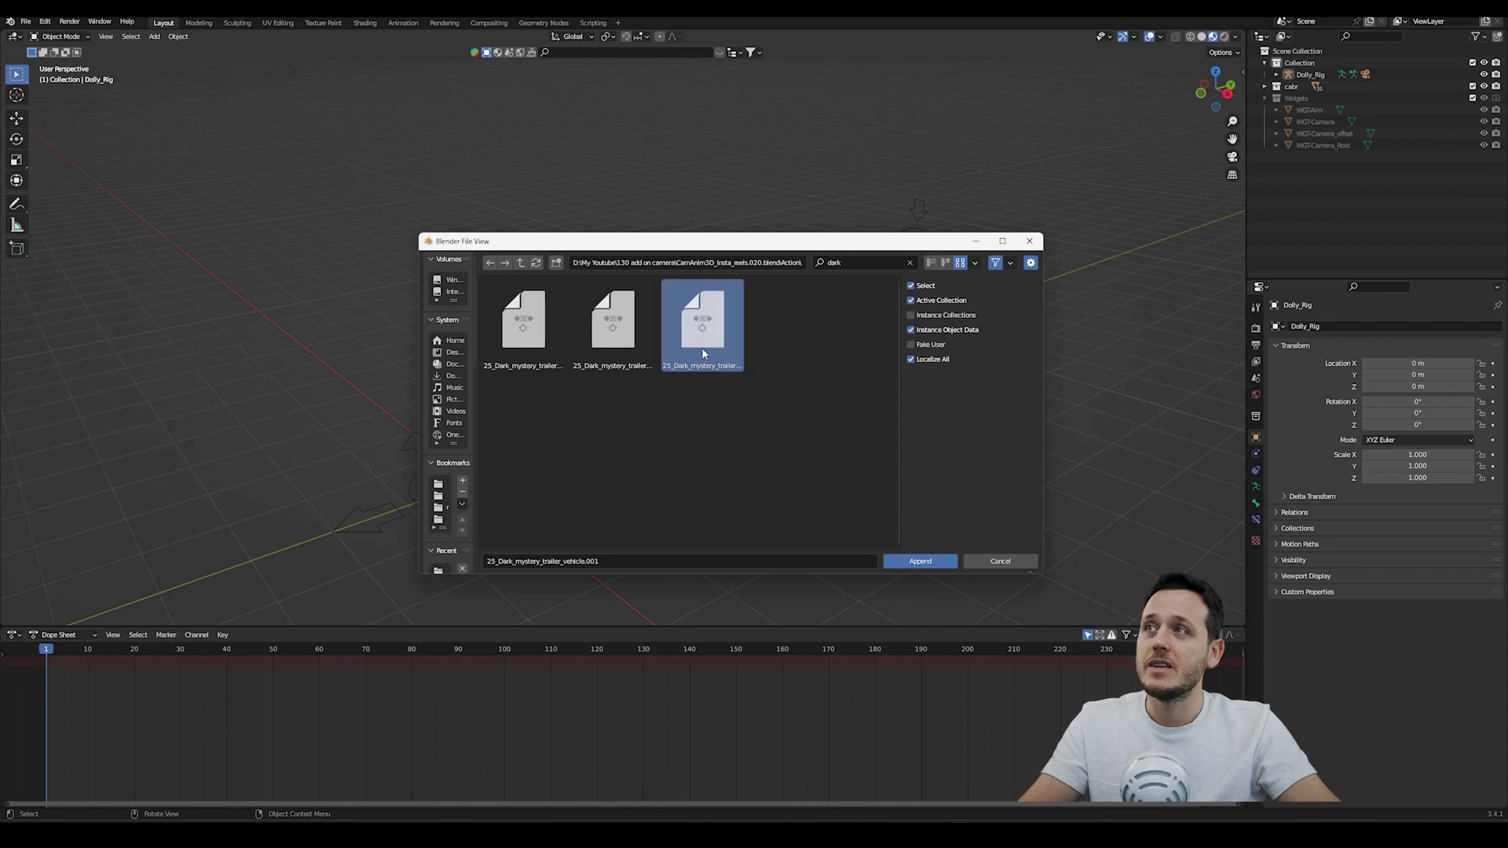
pyautogui.click(611, 324)
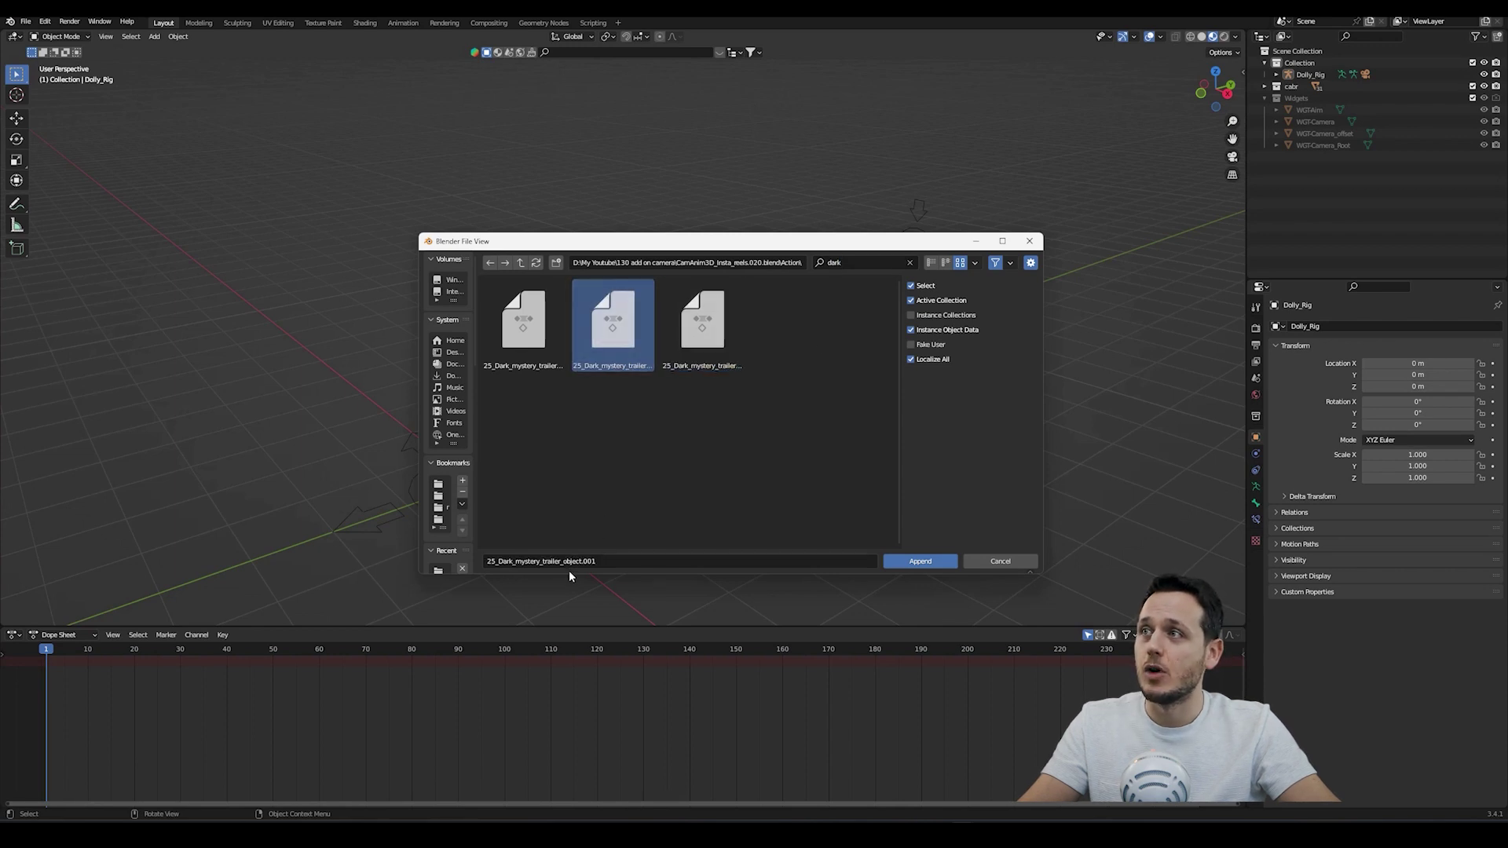
pyautogui.press('Left')
pyautogui.click(701, 325)
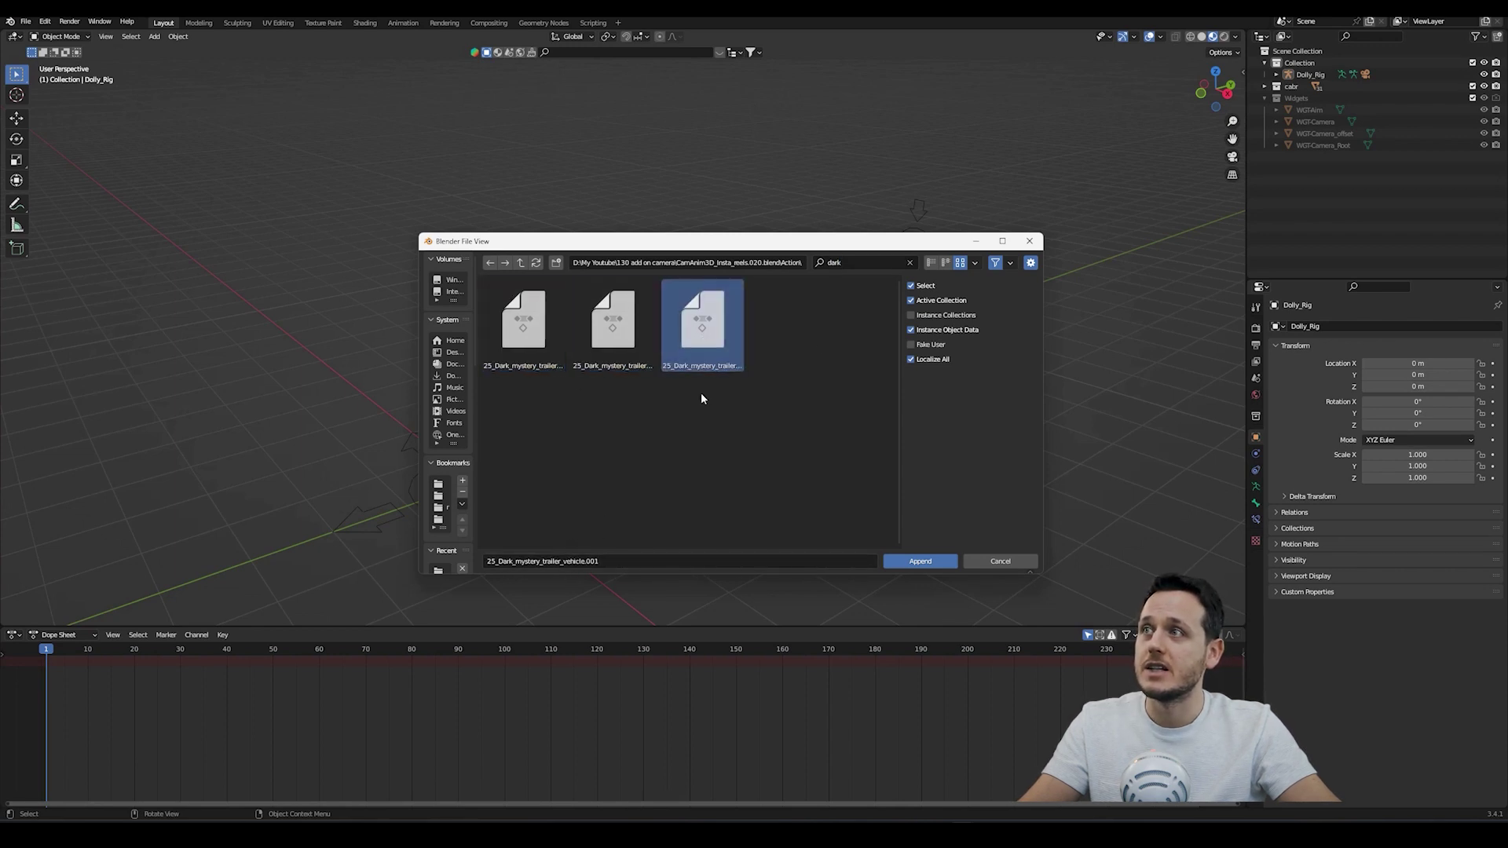
pyautogui.click(919, 561)
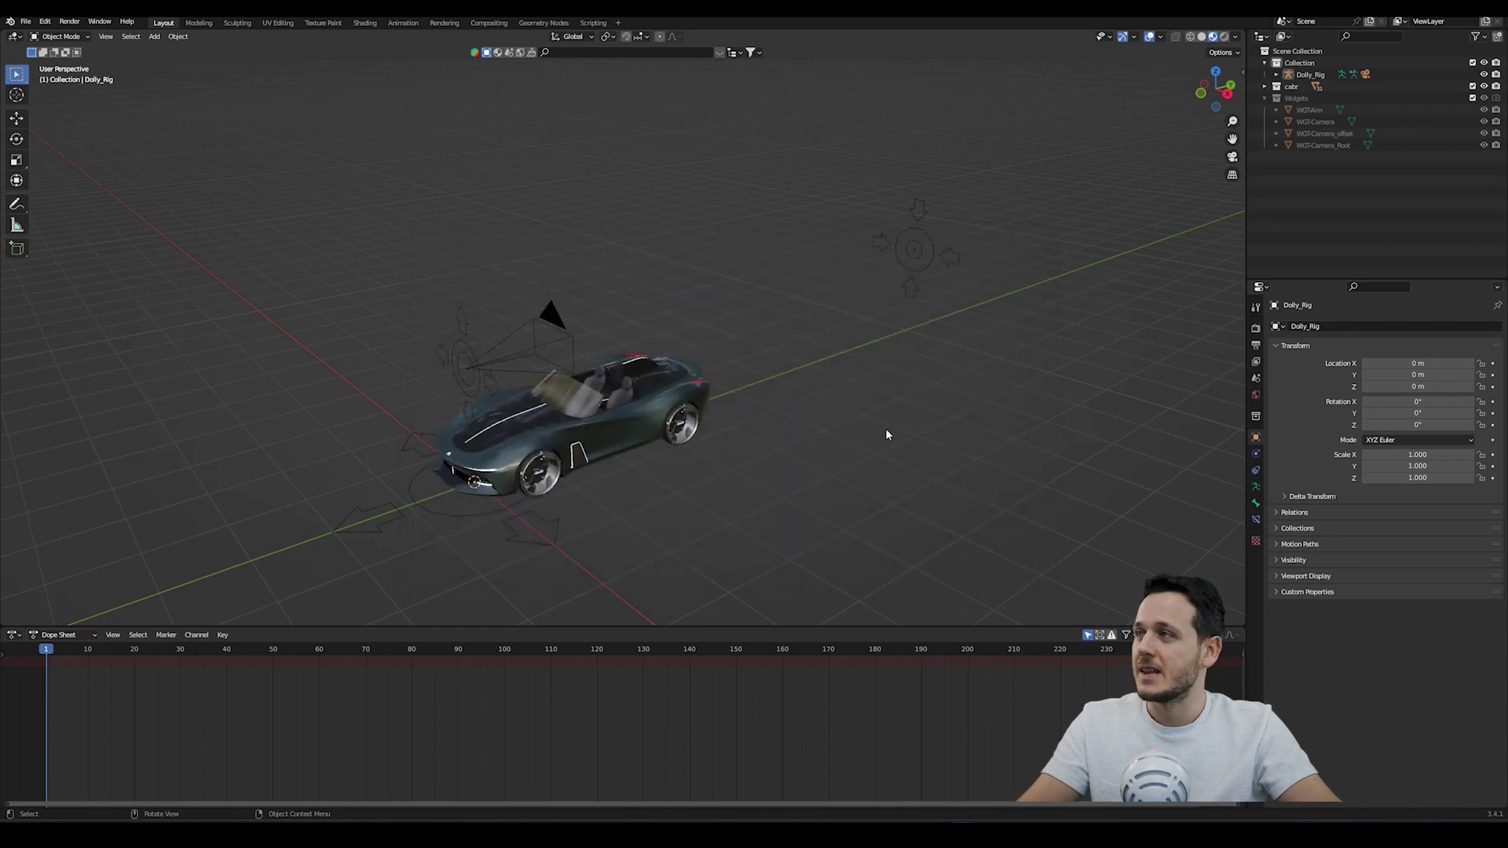
# - Switch the Dope Sheet to Action Editor and assign the vehicle action to the Dolly rig
pyautogui.click(65, 636)
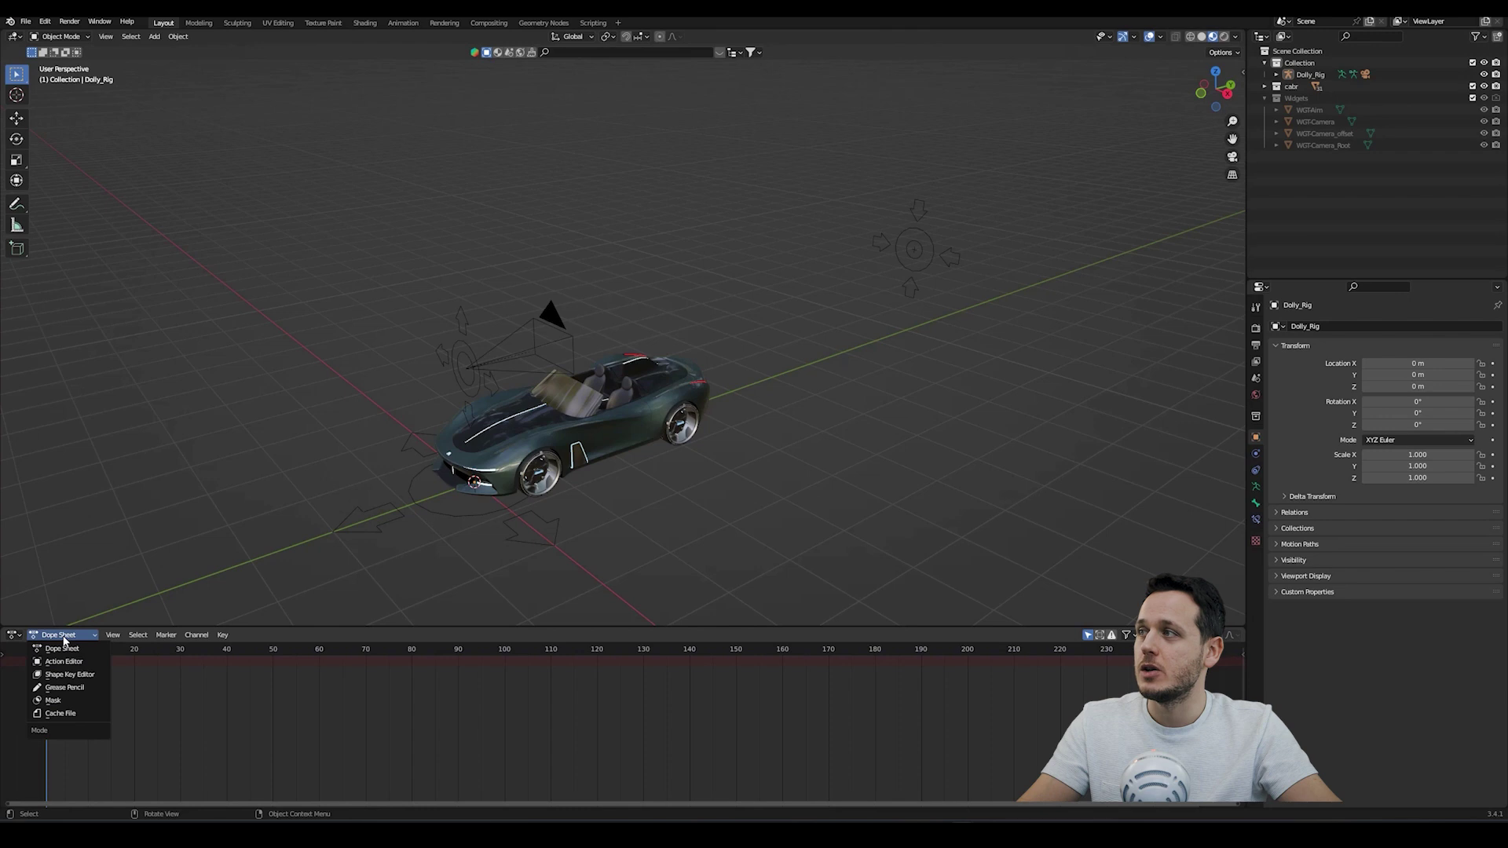
pyautogui.click(65, 662)
pyautogui.click(582, 635)
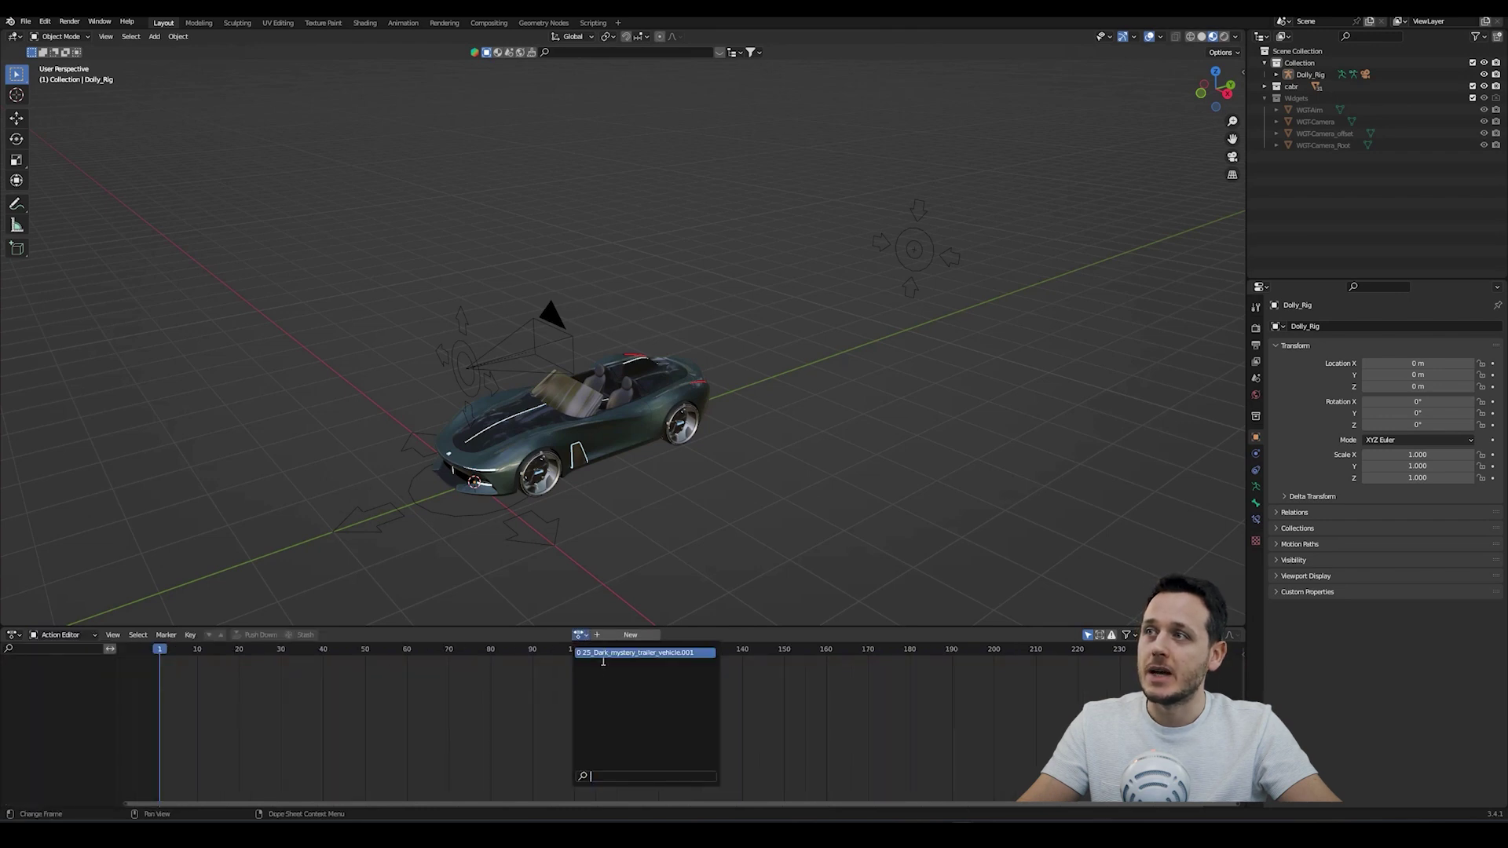
pyautogui.click(643, 653)
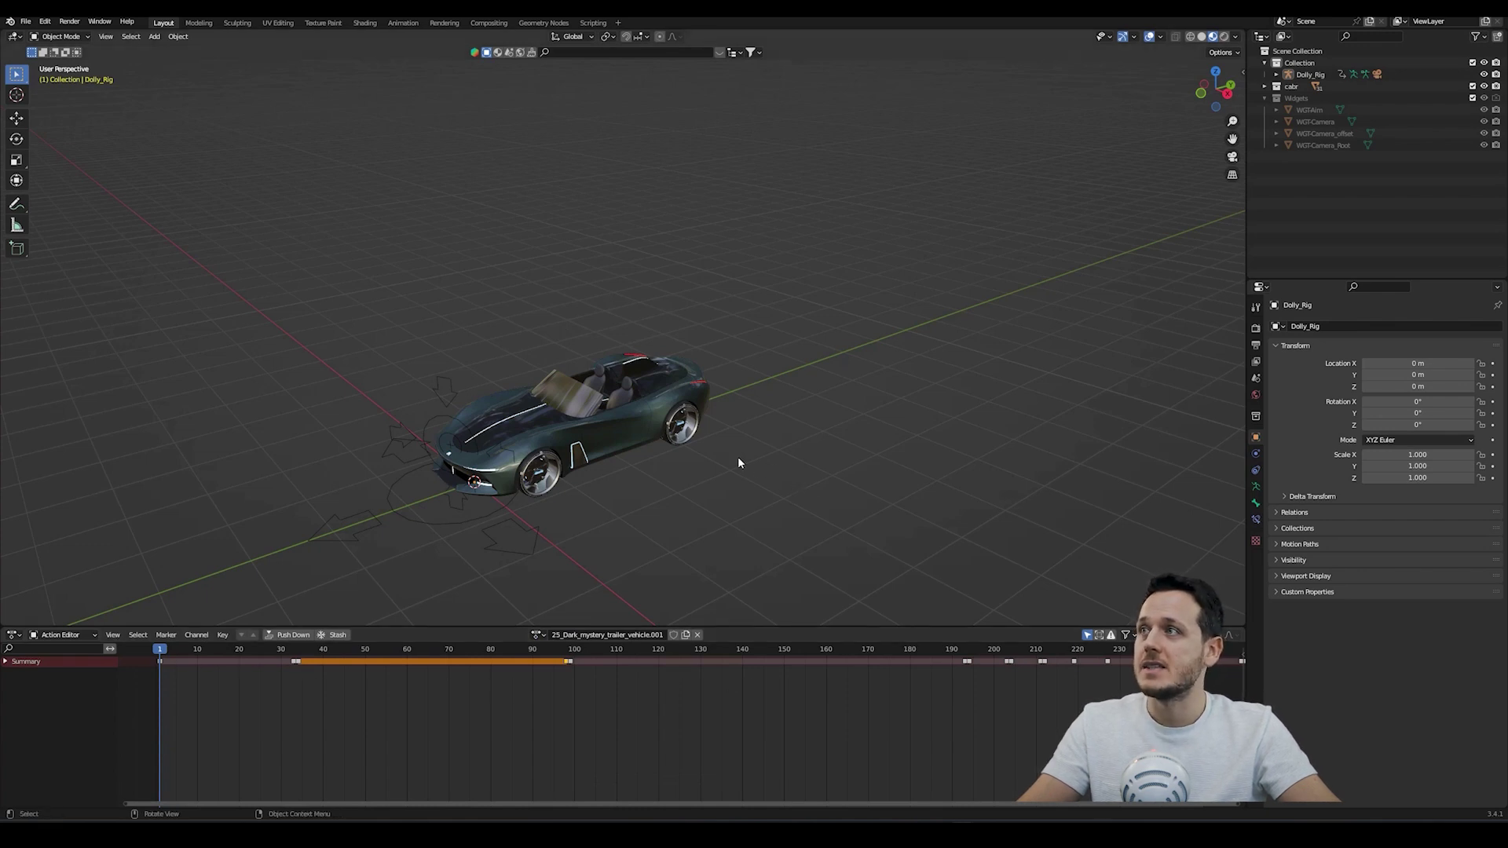
# - Play the animation, preview it through the camera from the start, and scrub back to frame 200
pyautogui.press('space')
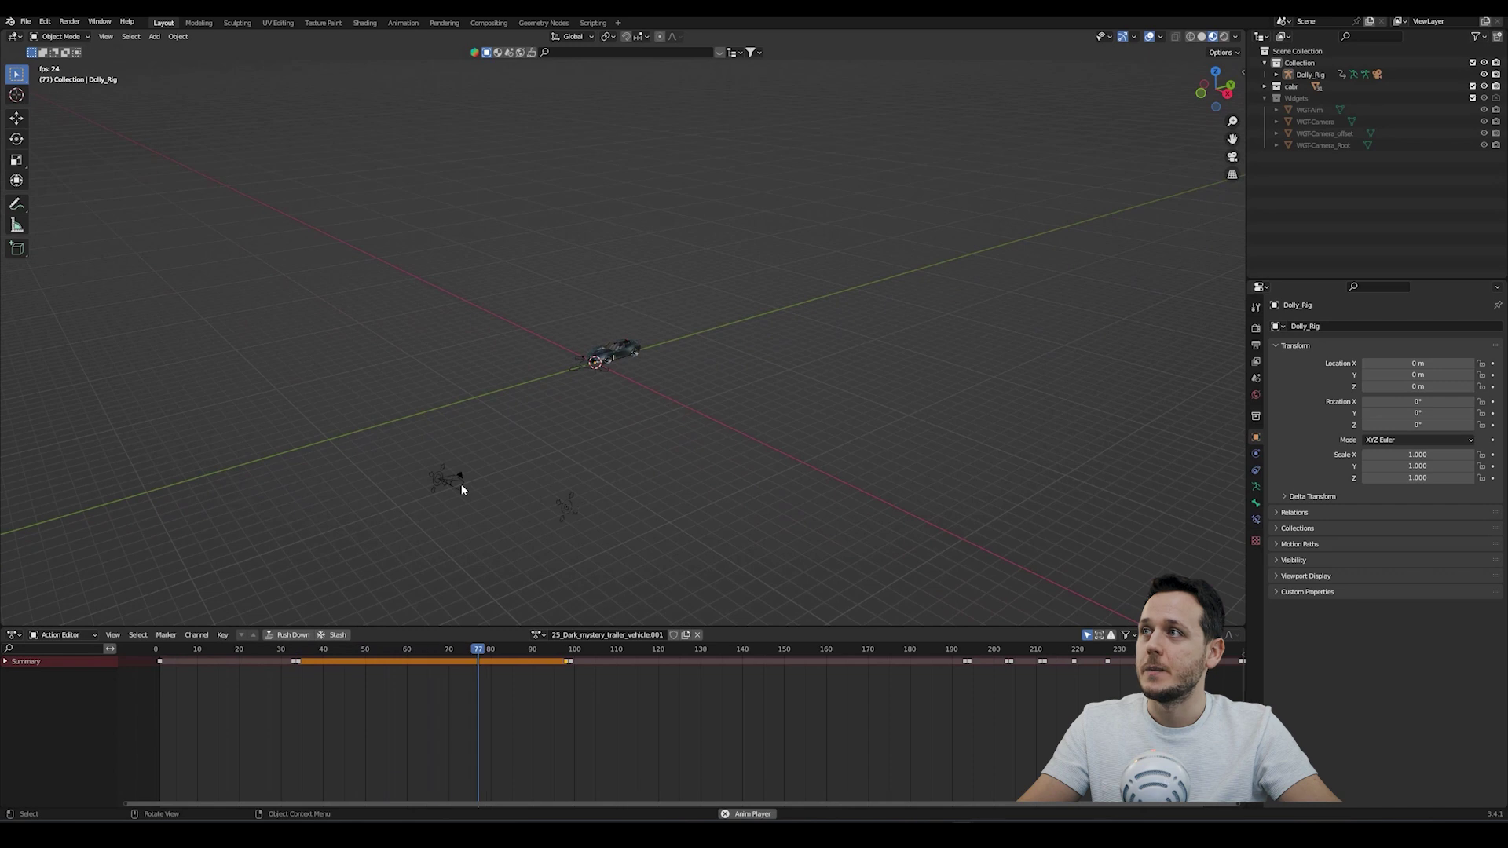
pyautogui.press('space')
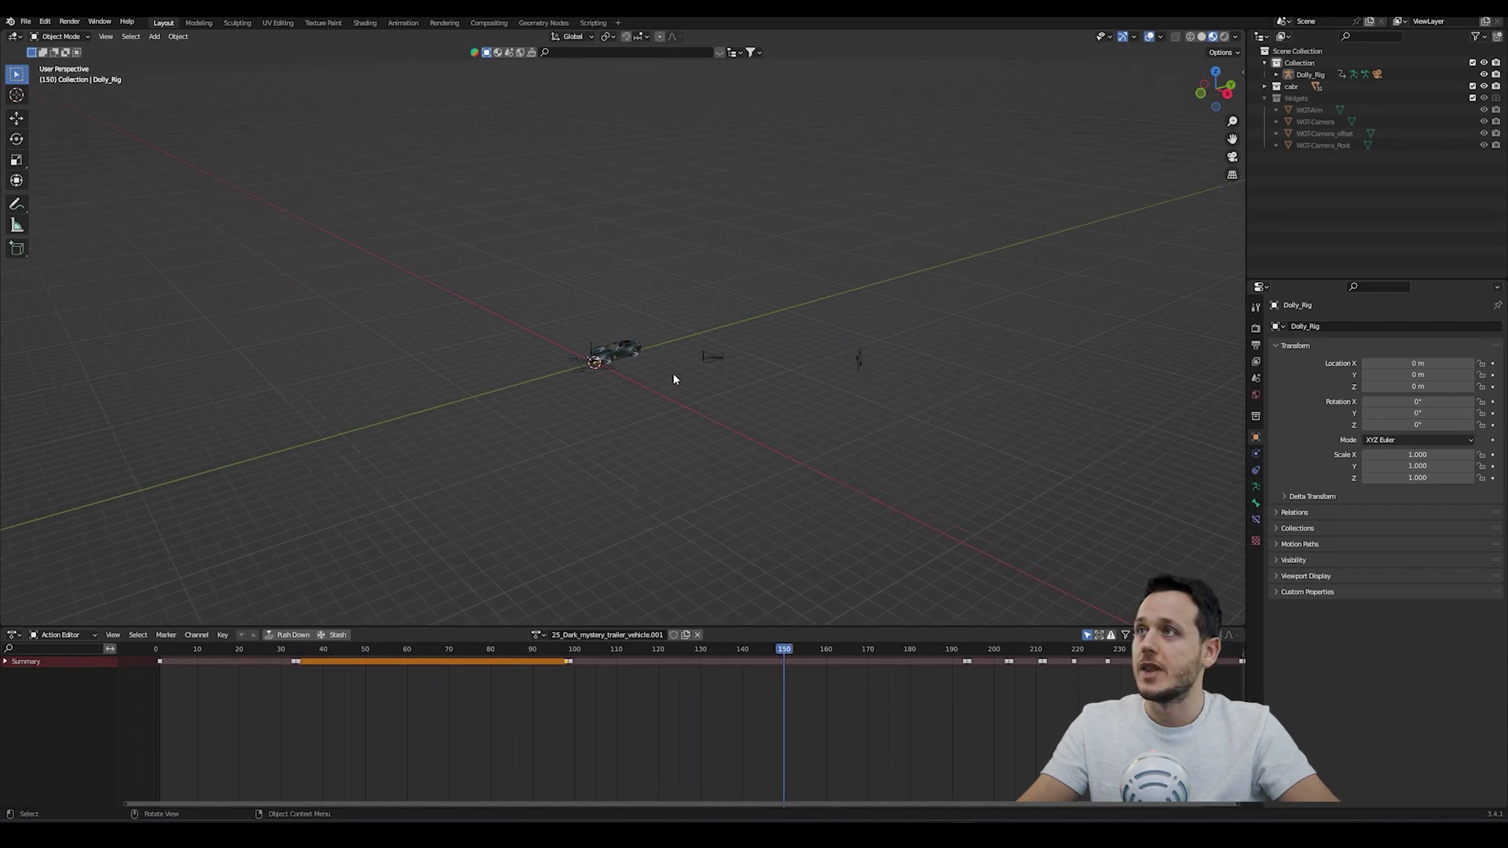
pyautogui.press('KP_0')
pyautogui.moveTo(542, 648); pyautogui.dragTo(158, 649)
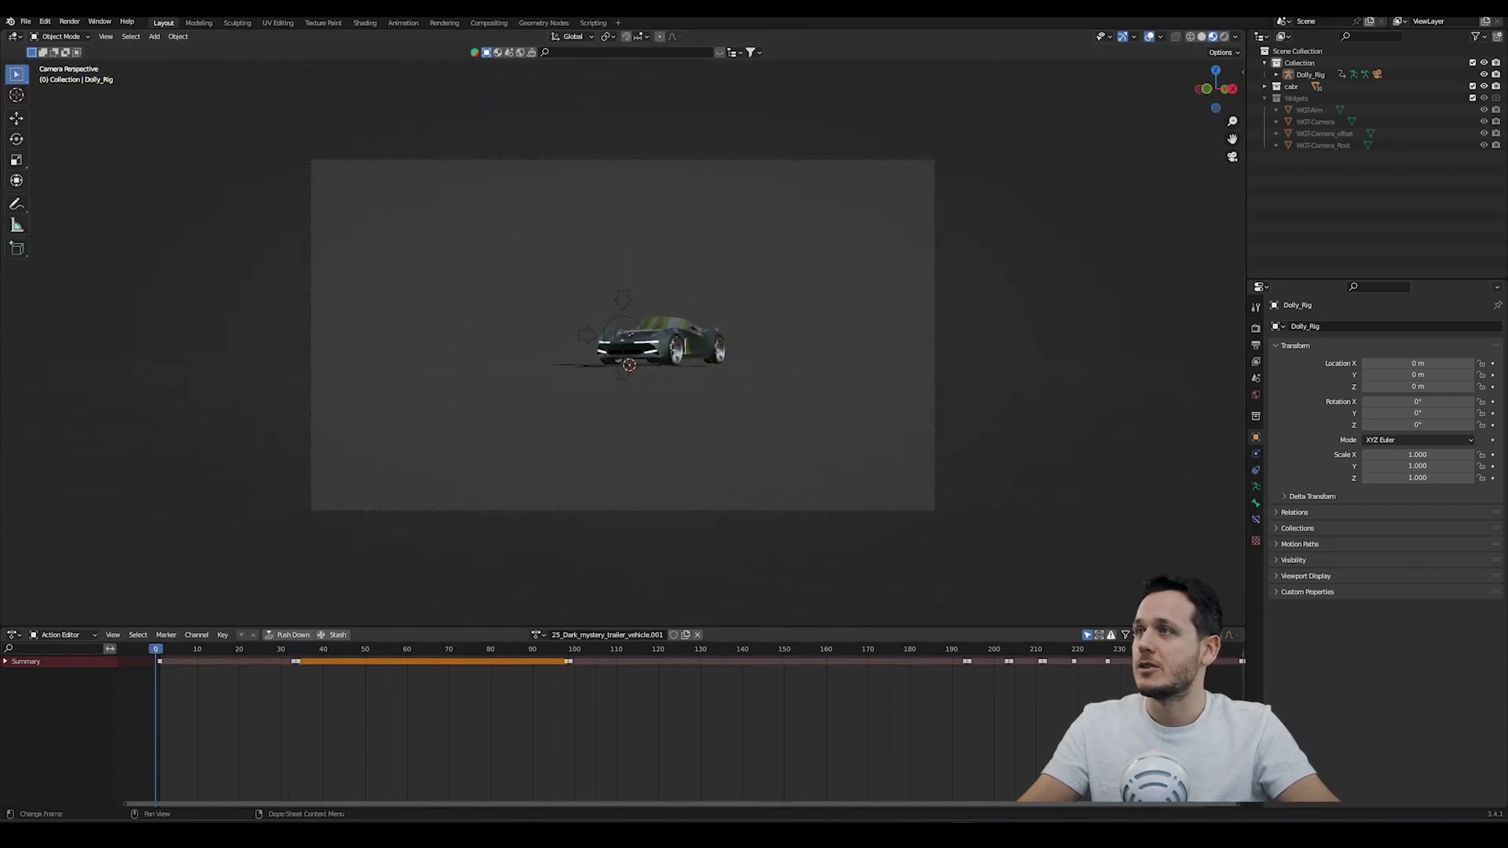
pyautogui.press('space')
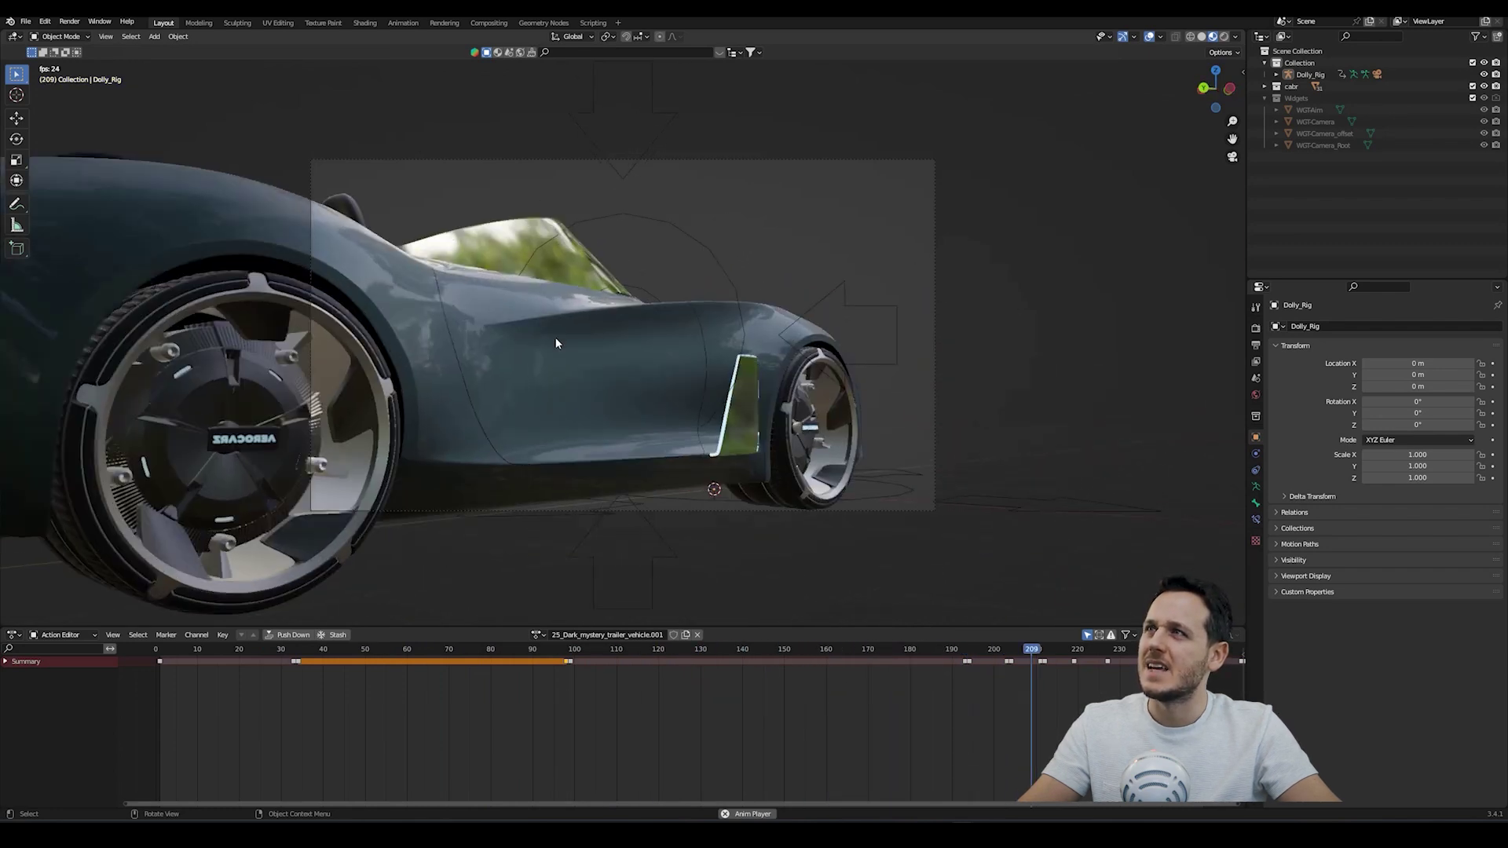
pyautogui.press('space')
pyautogui.moveTo(1054, 651); pyautogui.dragTo(995, 650)
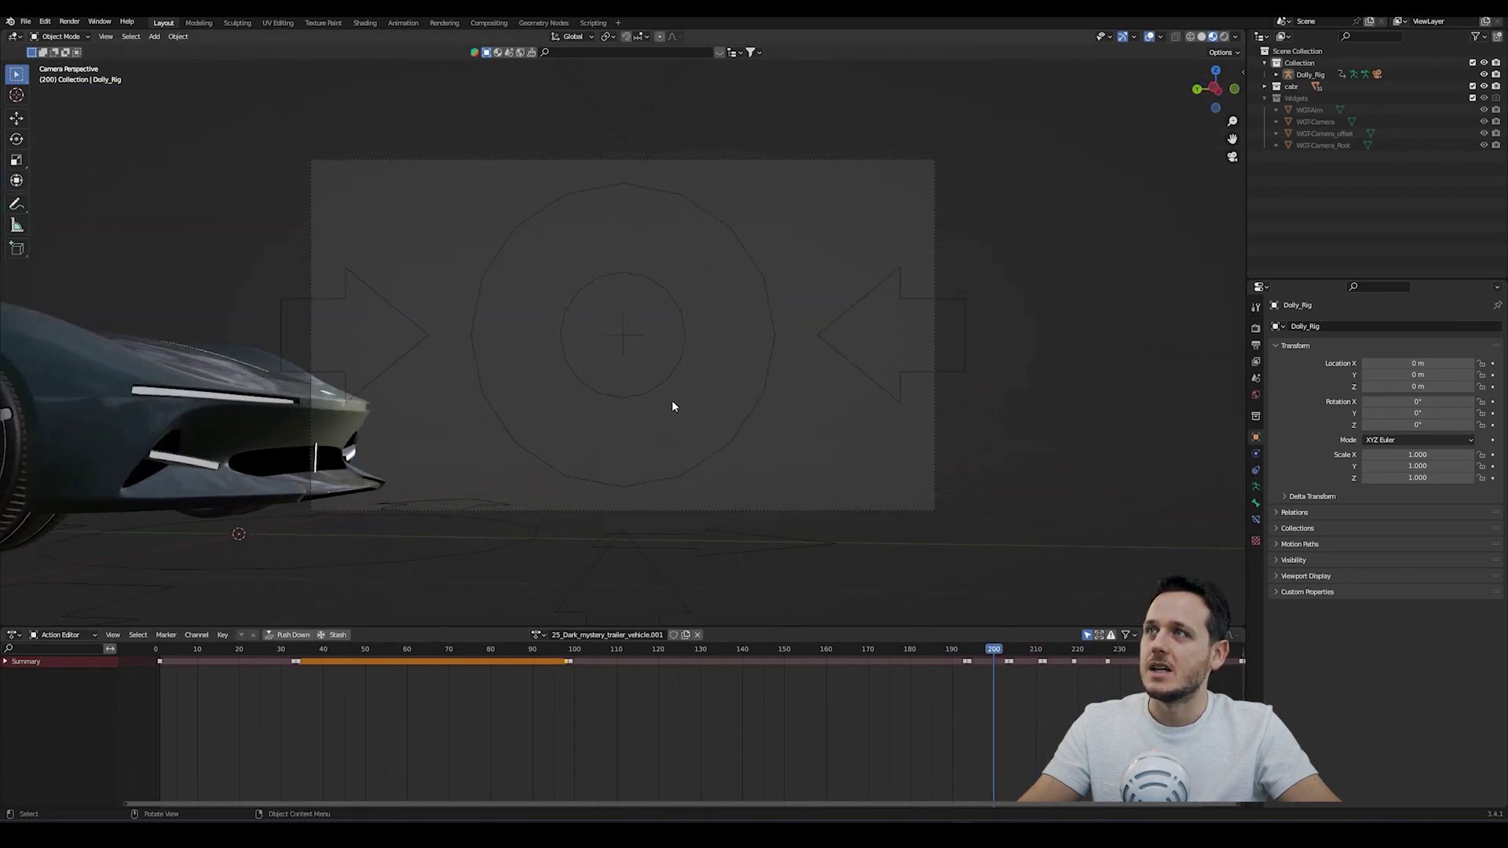
pyautogui.moveTo(672, 400)
pyautogui.mouseDown(button='middle')
pyautogui.moveTo(795, 335)
pyautogui.moveTo(650, 368)
pyautogui.moveTo(630, 395)
pyautogui.moveTo(554, 377)
pyautogui.mouseUp(button='middle')
# - Move the Dolly rig along Y to about 2.24 m, checking the framing through the camera
pyautogui.click(610, 418)
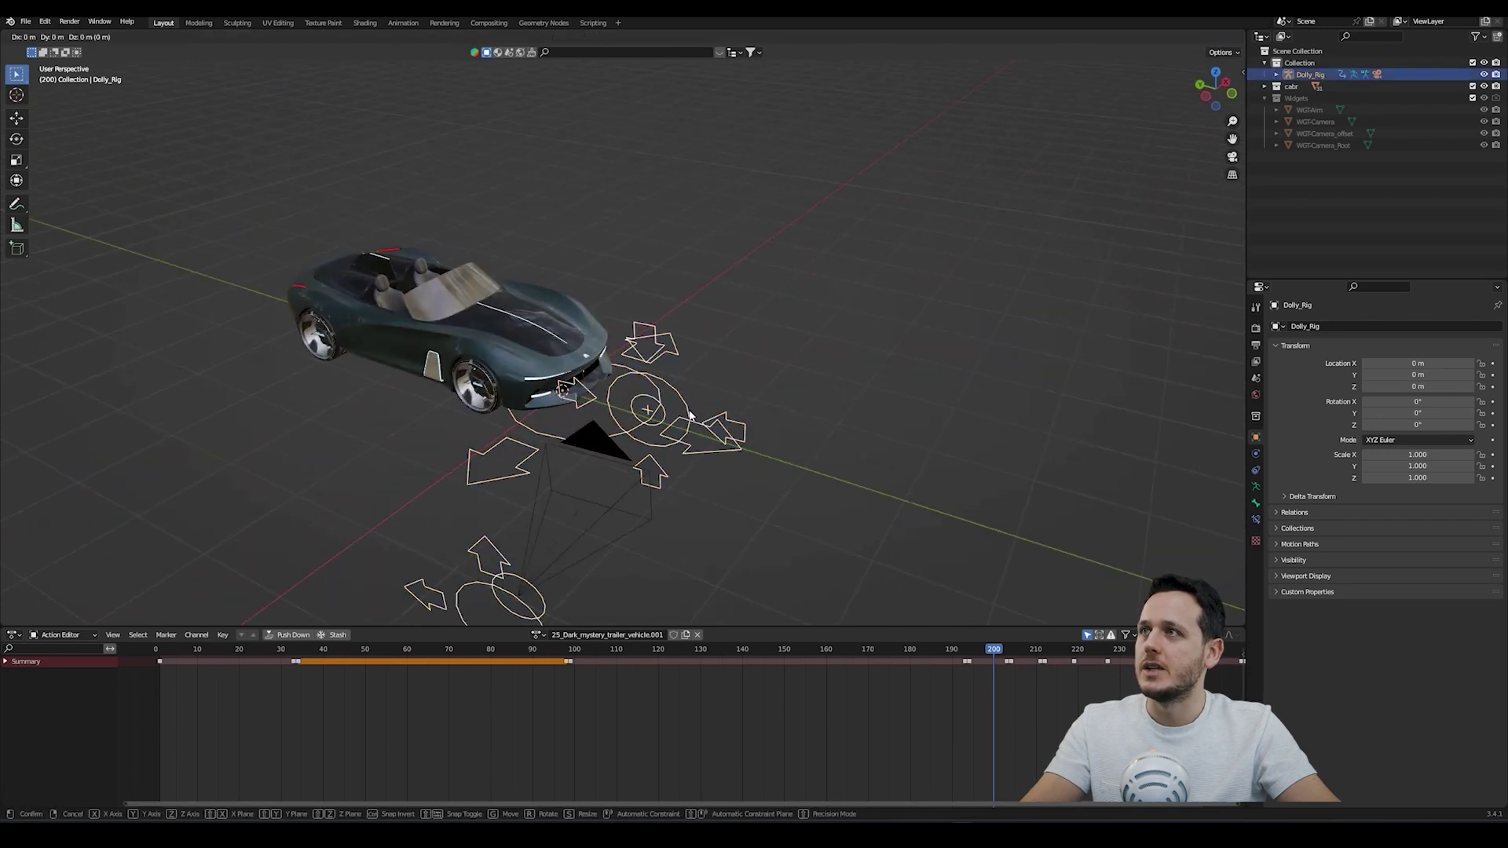
pyautogui.press('g')
pyautogui.press('y')
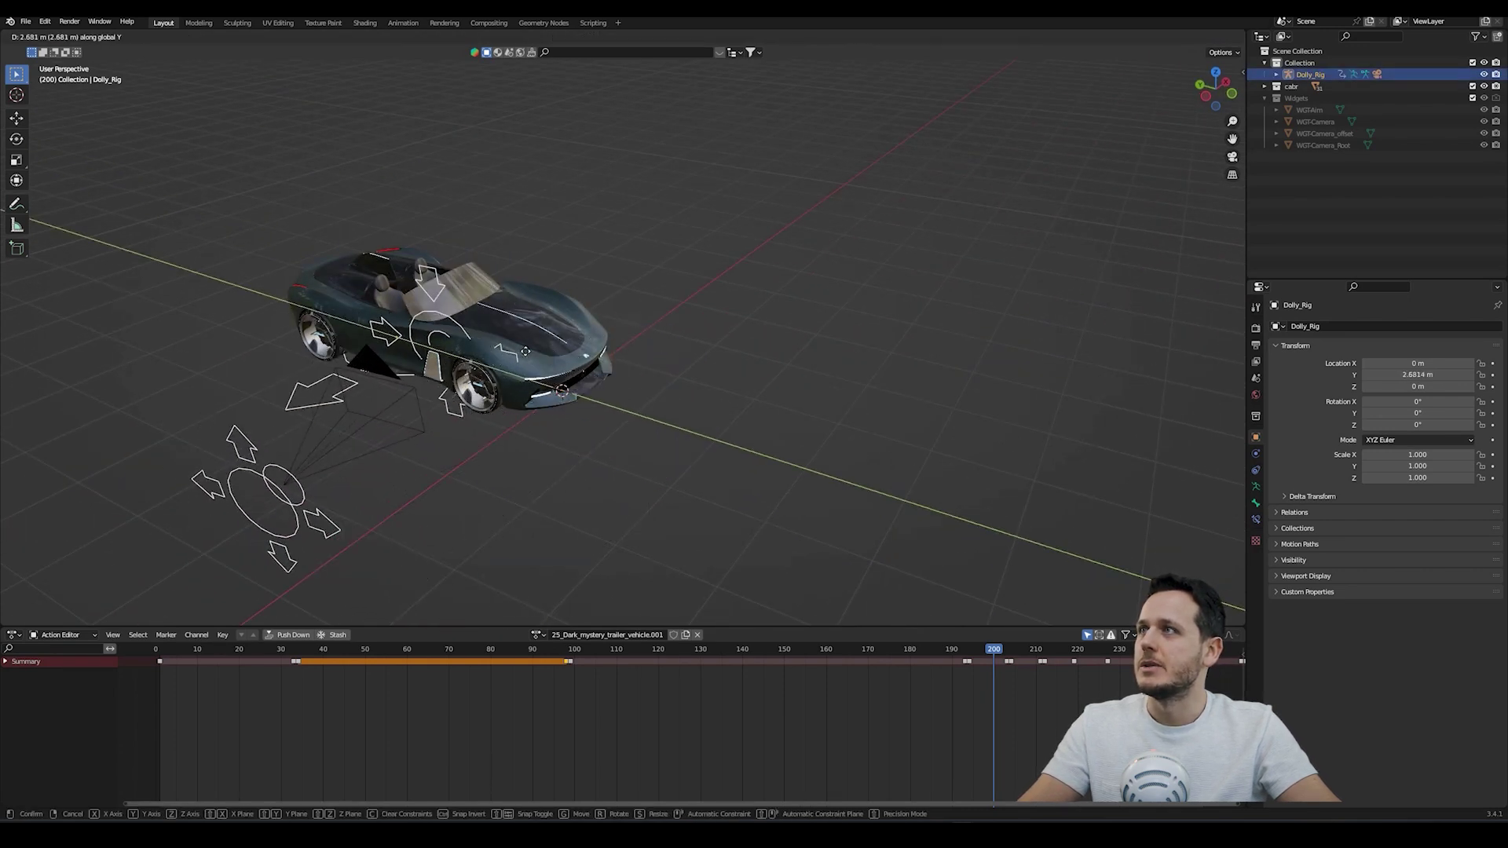
pyautogui.click(508, 343)
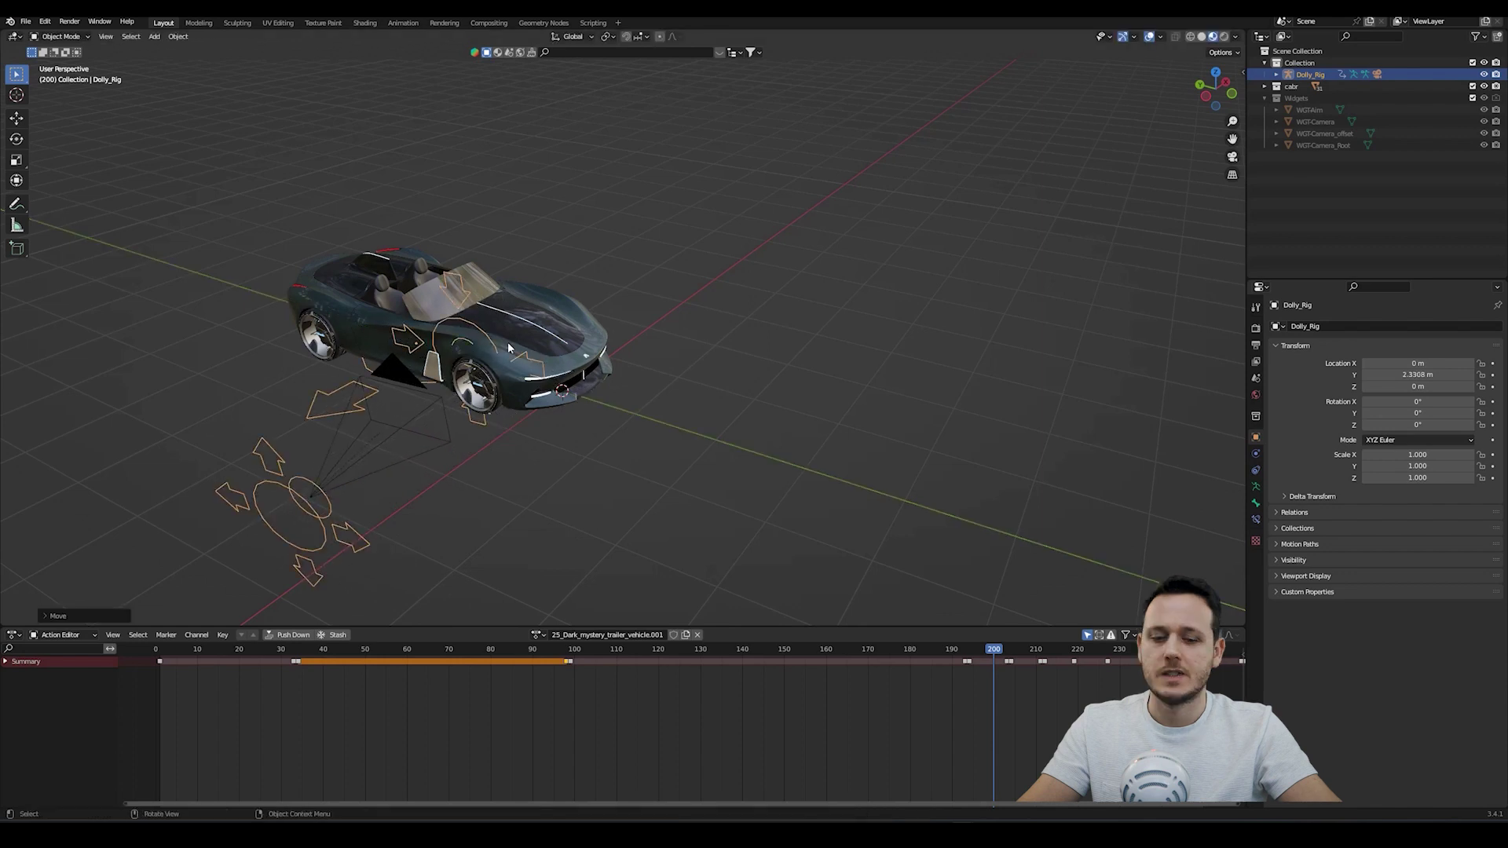
pyautogui.press('KP_0')
pyautogui.press('g')
pyautogui.press('y')
pyautogui.click(802, 418)
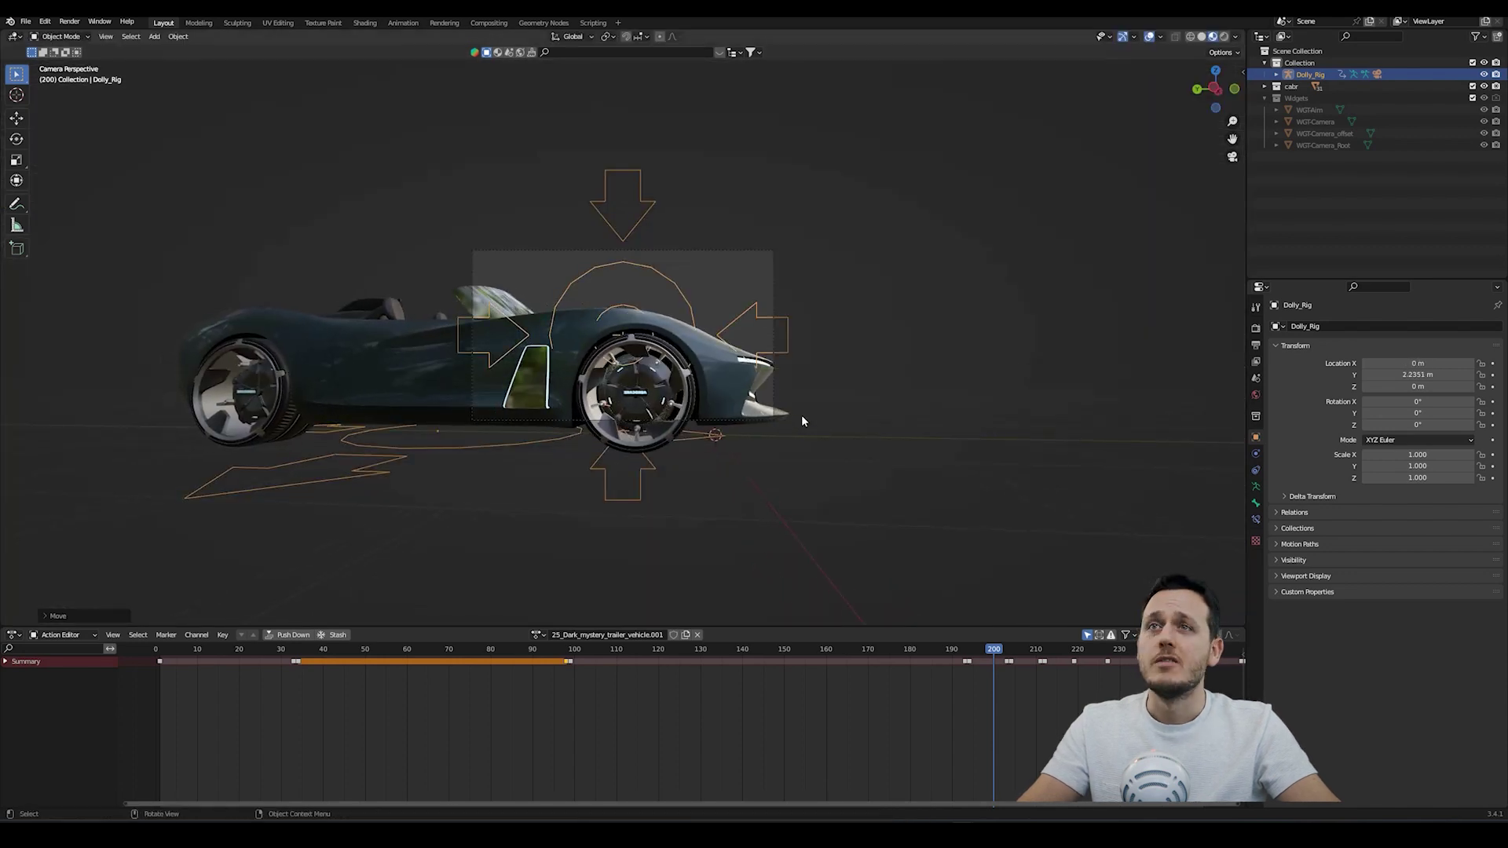
# - Set the render resolution to 1080 × 1920 in Output Properties and jump back near the animation start
pyautogui.click(729, 251)
pyautogui.click(1255, 329)
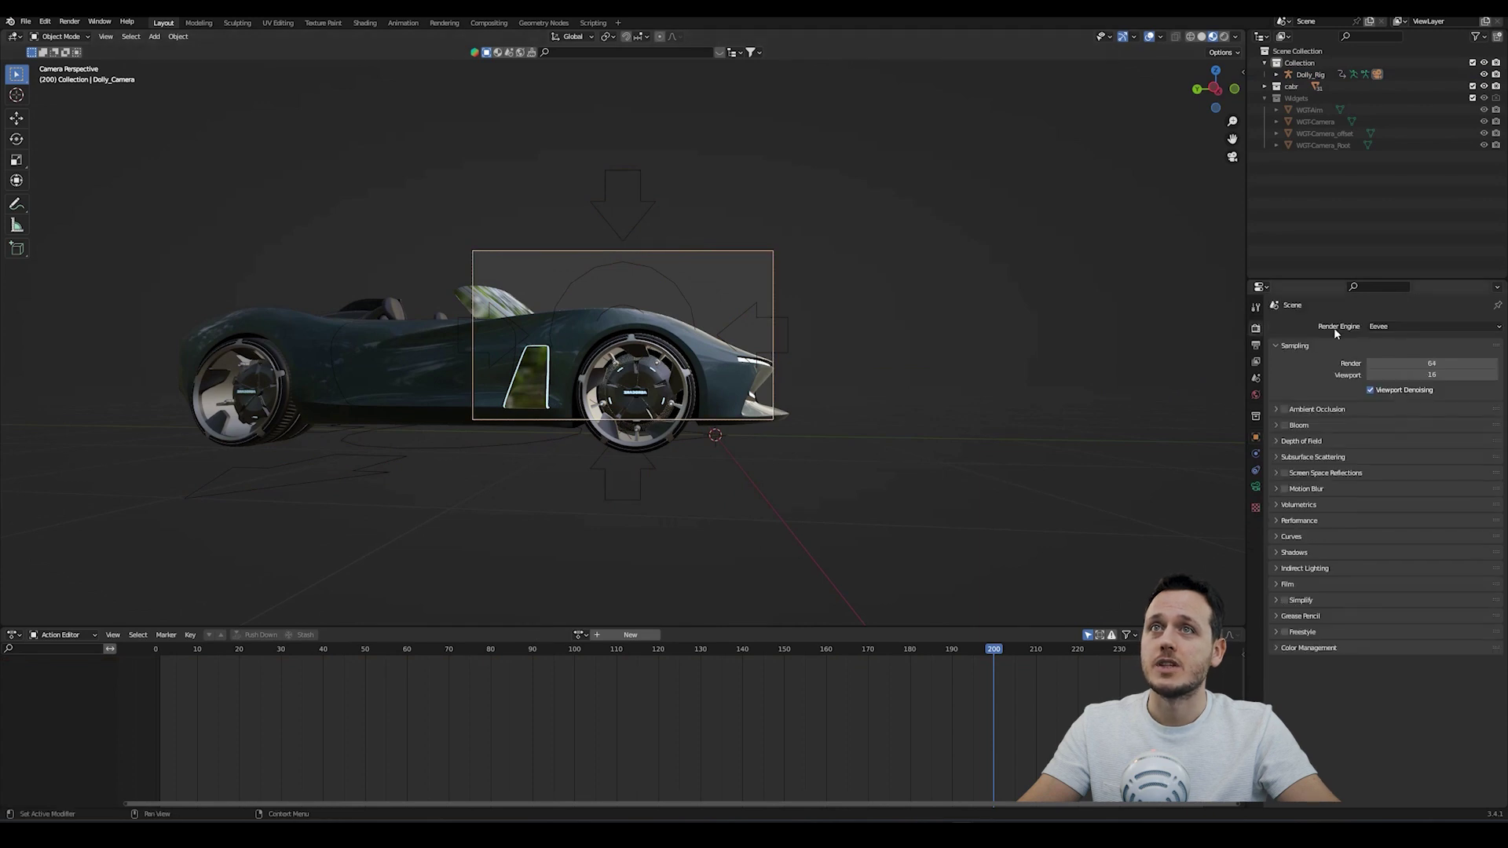
pyautogui.click(1256, 346)
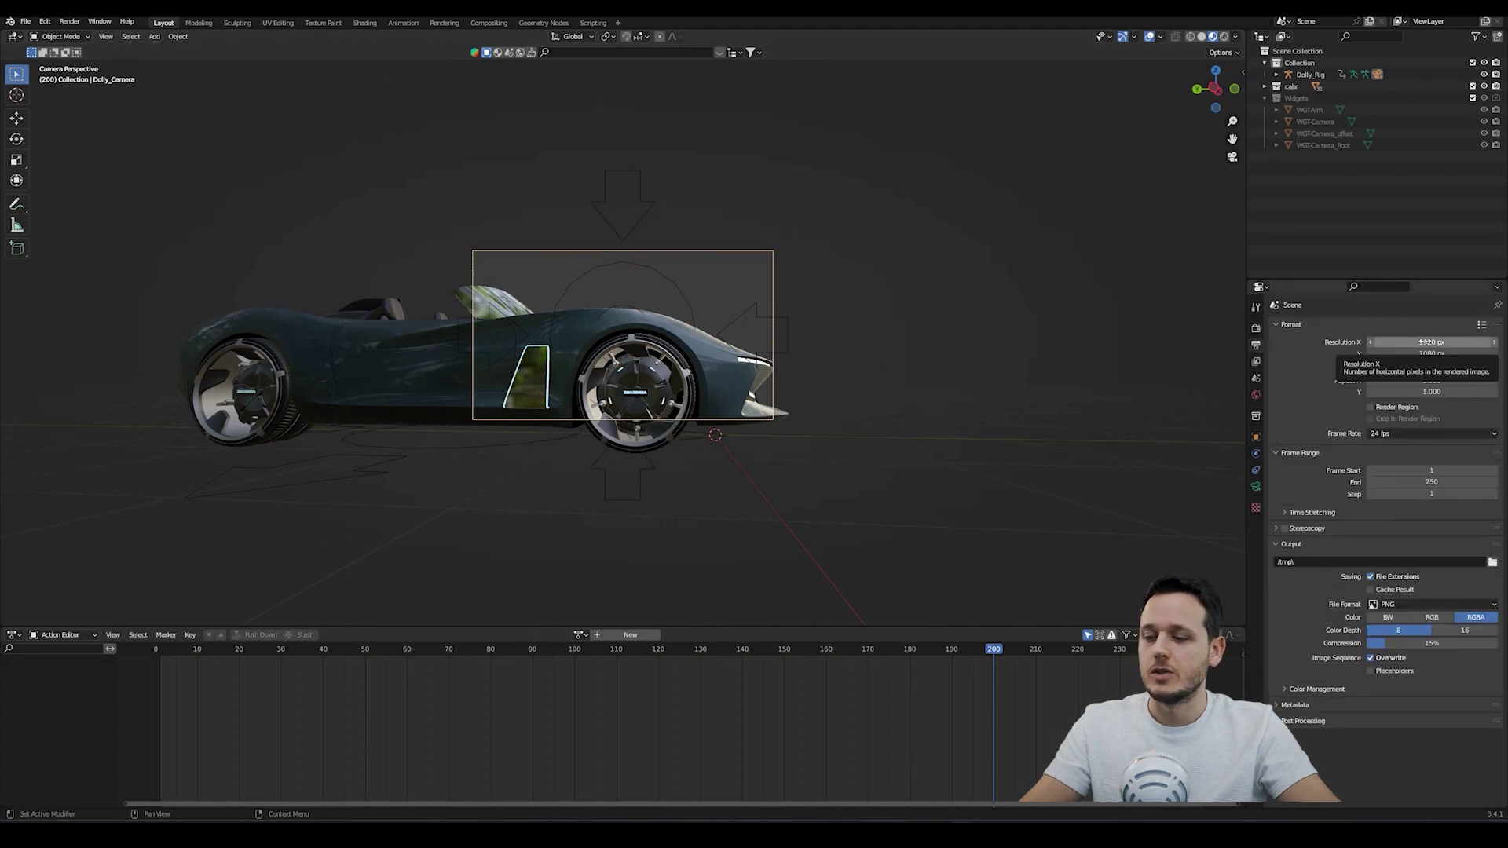
pyautogui.doubleClick(1429, 342)
pyautogui.write('1080')
pyautogui.press('Return')
pyautogui.doubleClick(1429, 354)
pyautogui.write('1920')
pyautogui.press('Return')
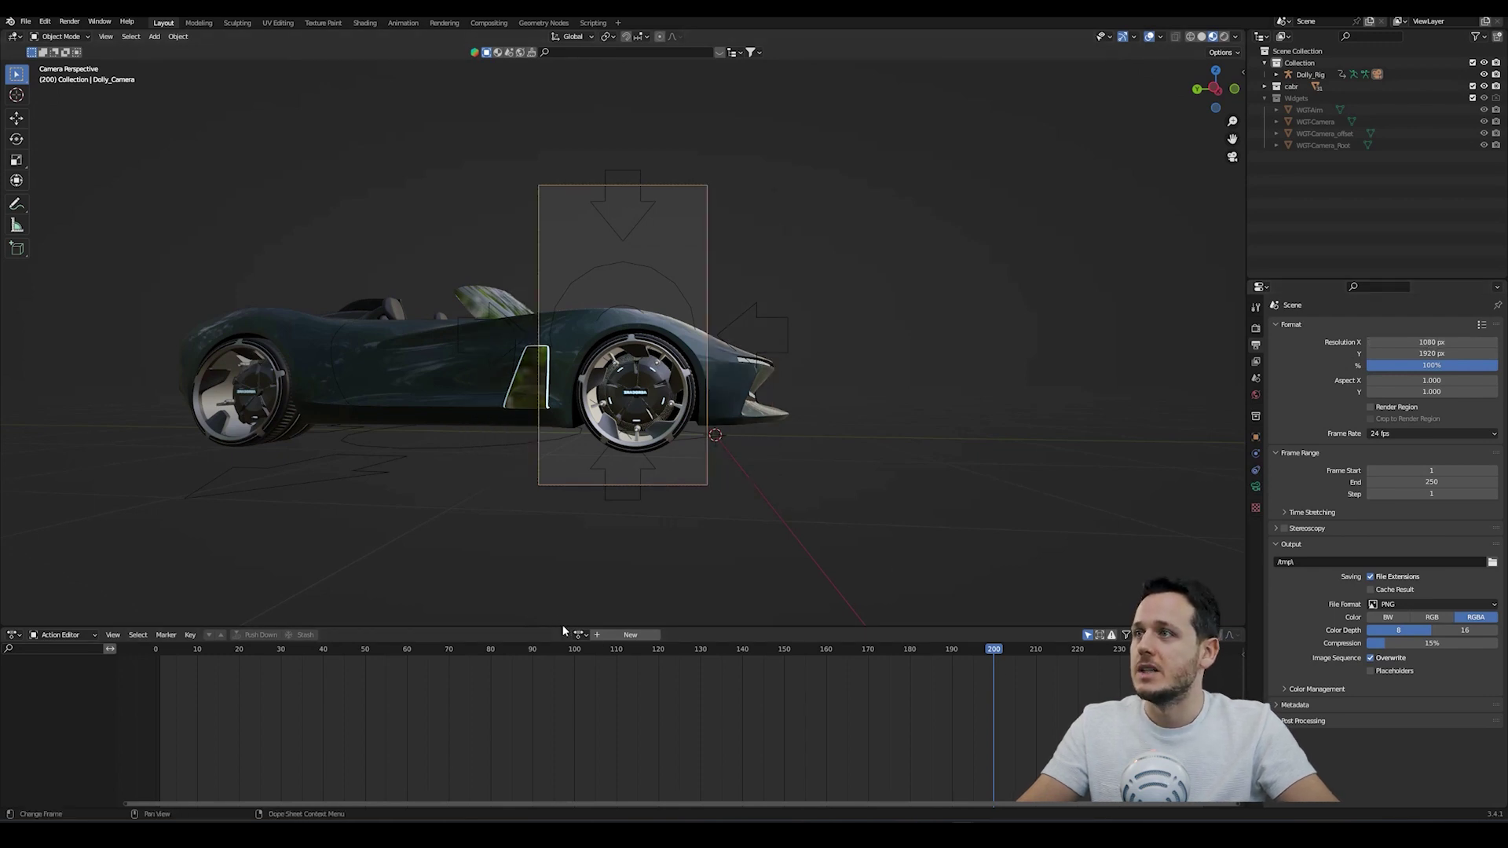
pyautogui.click(179, 650)
pyautogui.press('space')
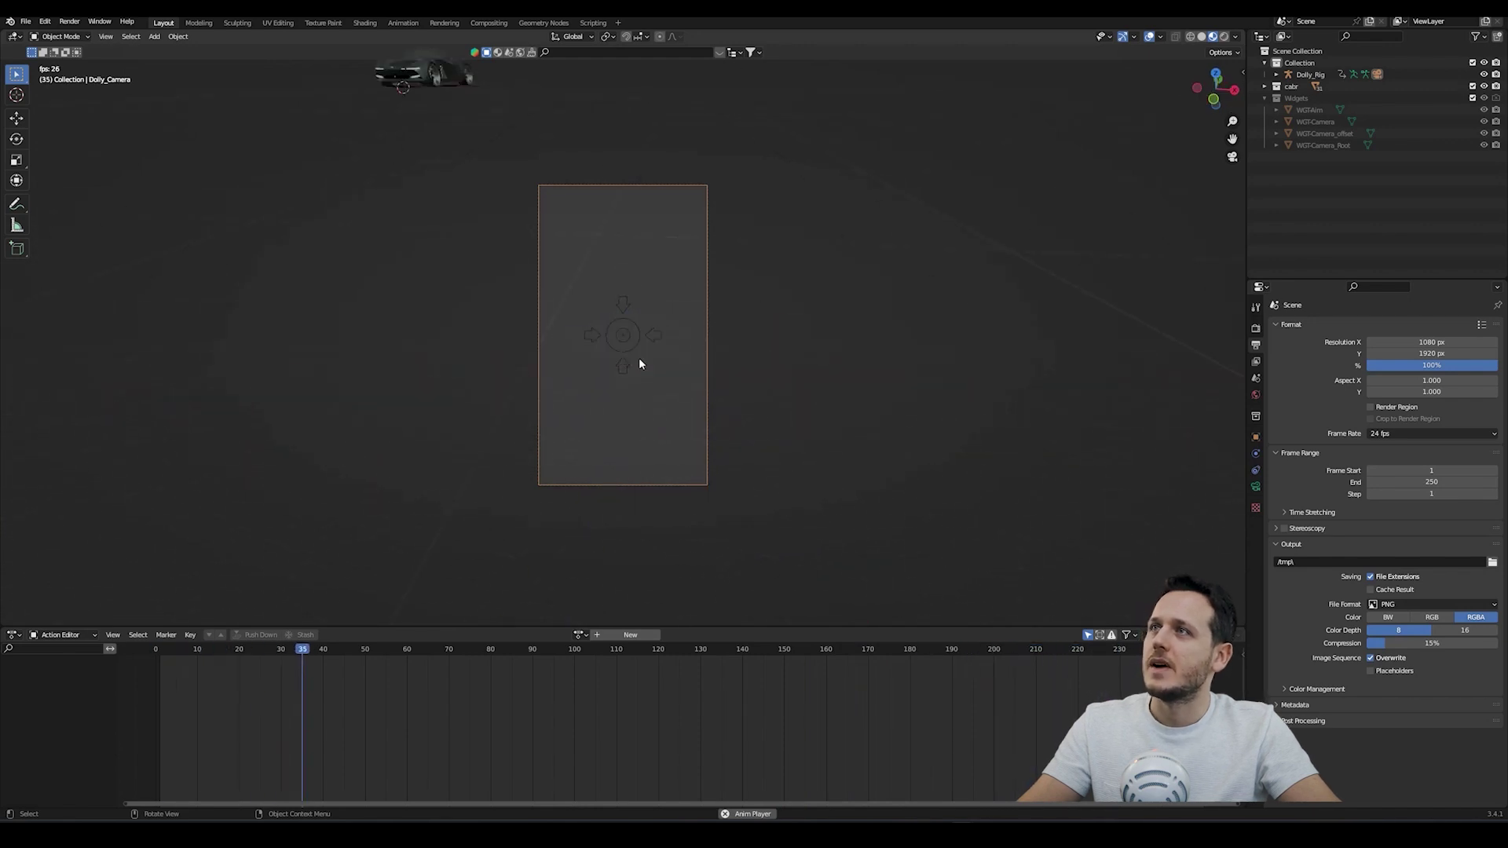
pyautogui.click(169, 650)
pyautogui.moveTo(168, 650); pyautogui.dragTo(190, 650)
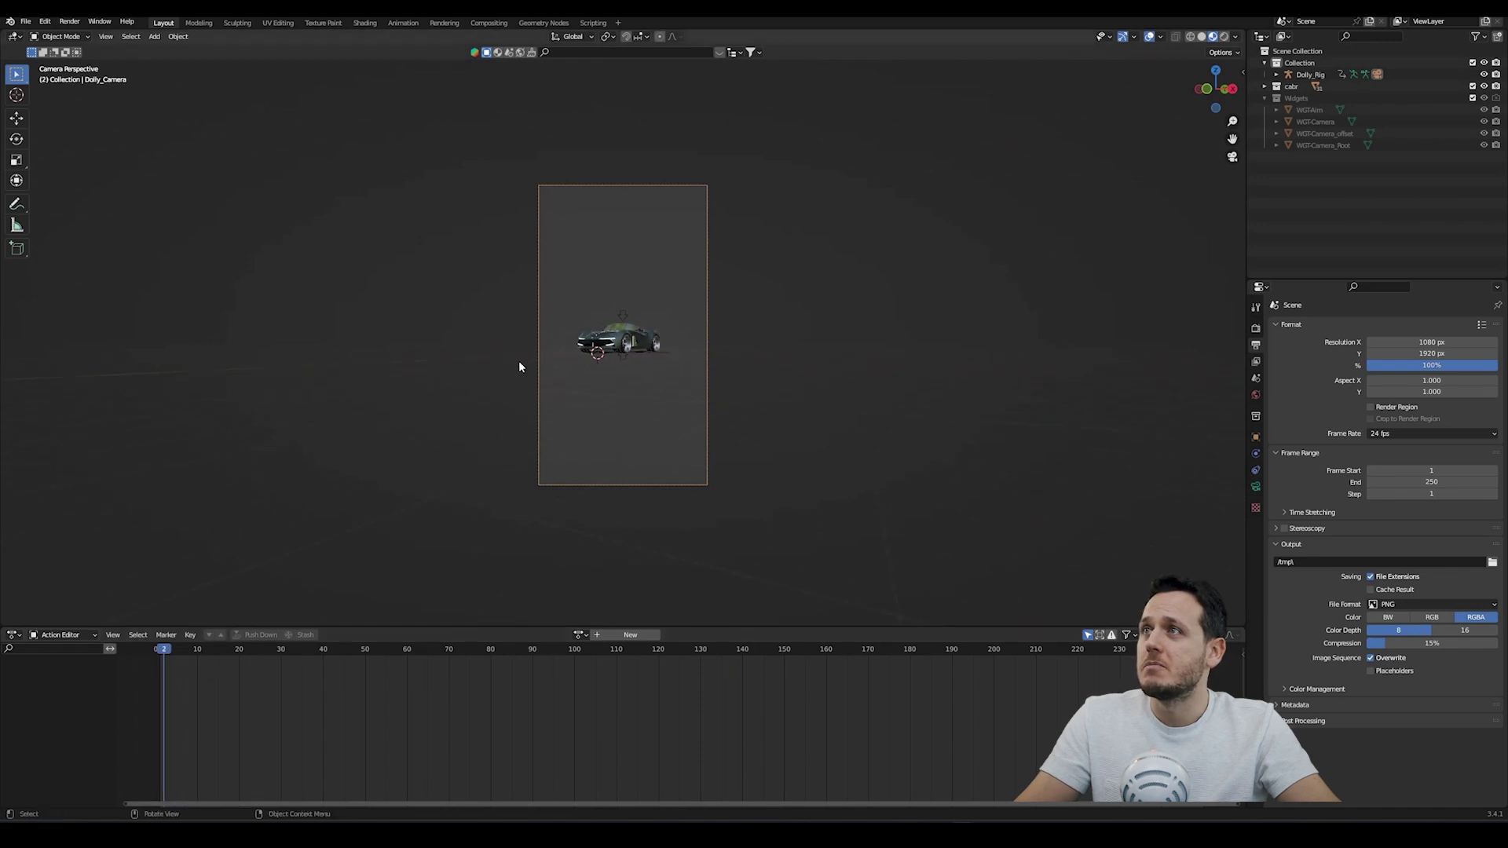
pyautogui.scroll(2, 519, 360)
pyautogui.keyDown('shift'); pyautogui.moveTo(578, 374); pyautogui.dragTo(577, 378, button='middle'); pyautogui.keyUp('shift')
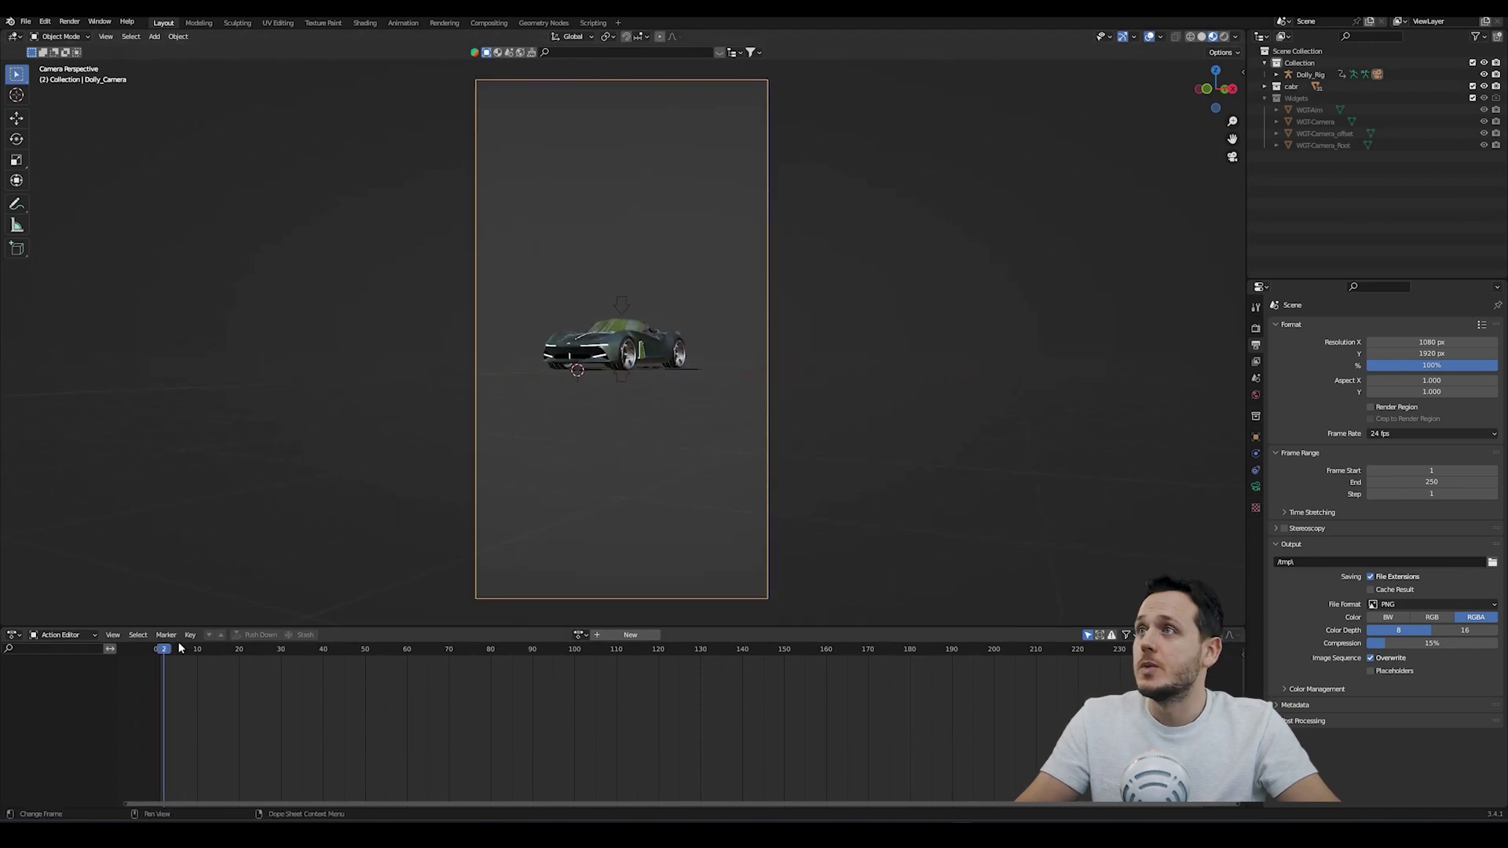
pyautogui.moveTo(179, 650)
pyautogui.mouseDown()
pyautogui.moveTo(788, 662)
pyautogui.moveTo(587, 654)
pyautogui.moveTo(613, 651)
pyautogui.mouseUp()
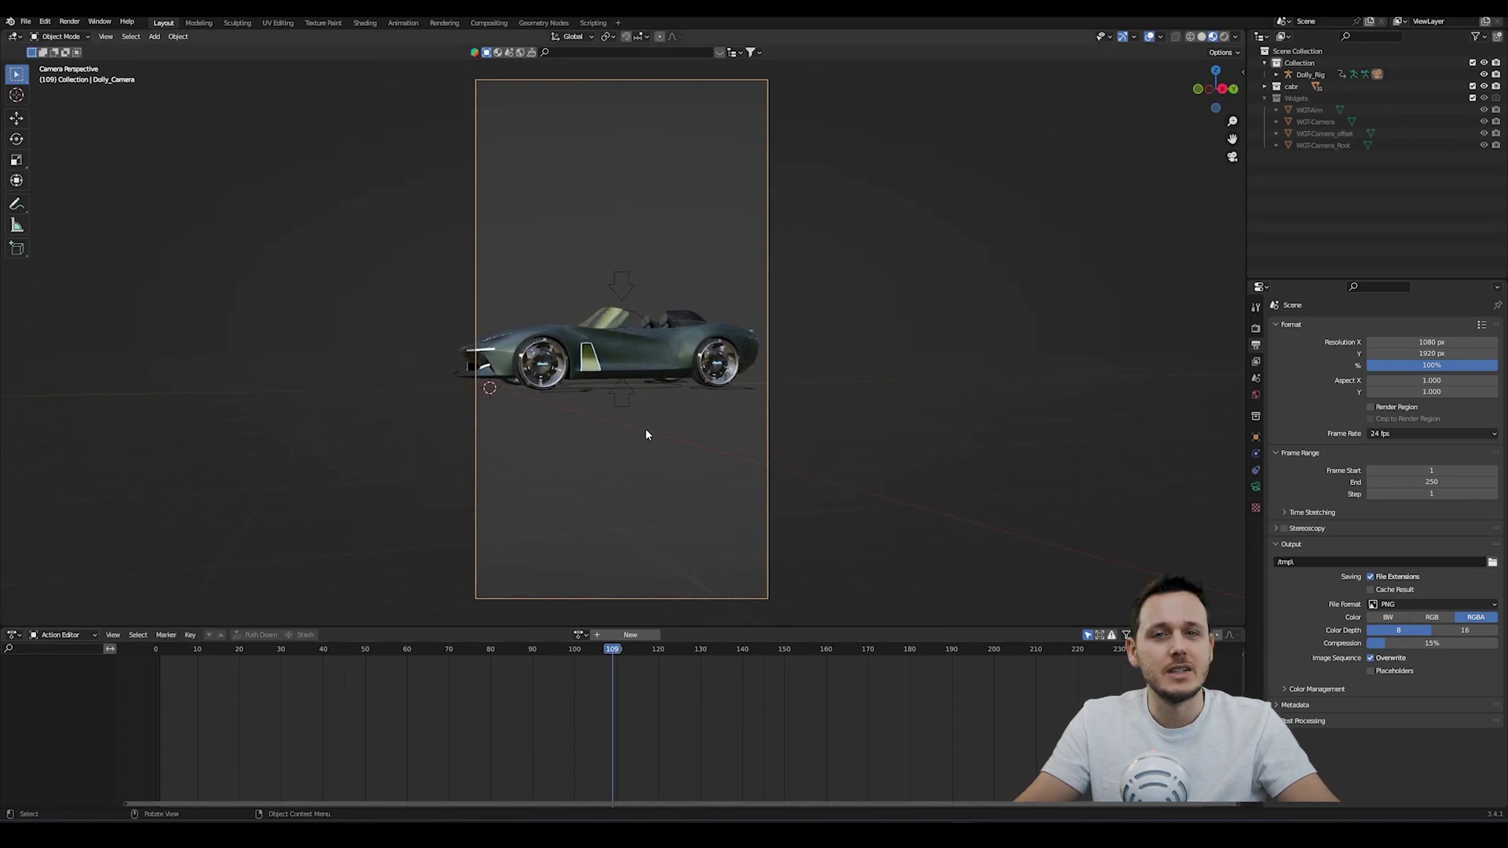
pyautogui.moveTo(614, 652); pyautogui.dragTo(1033, 654)
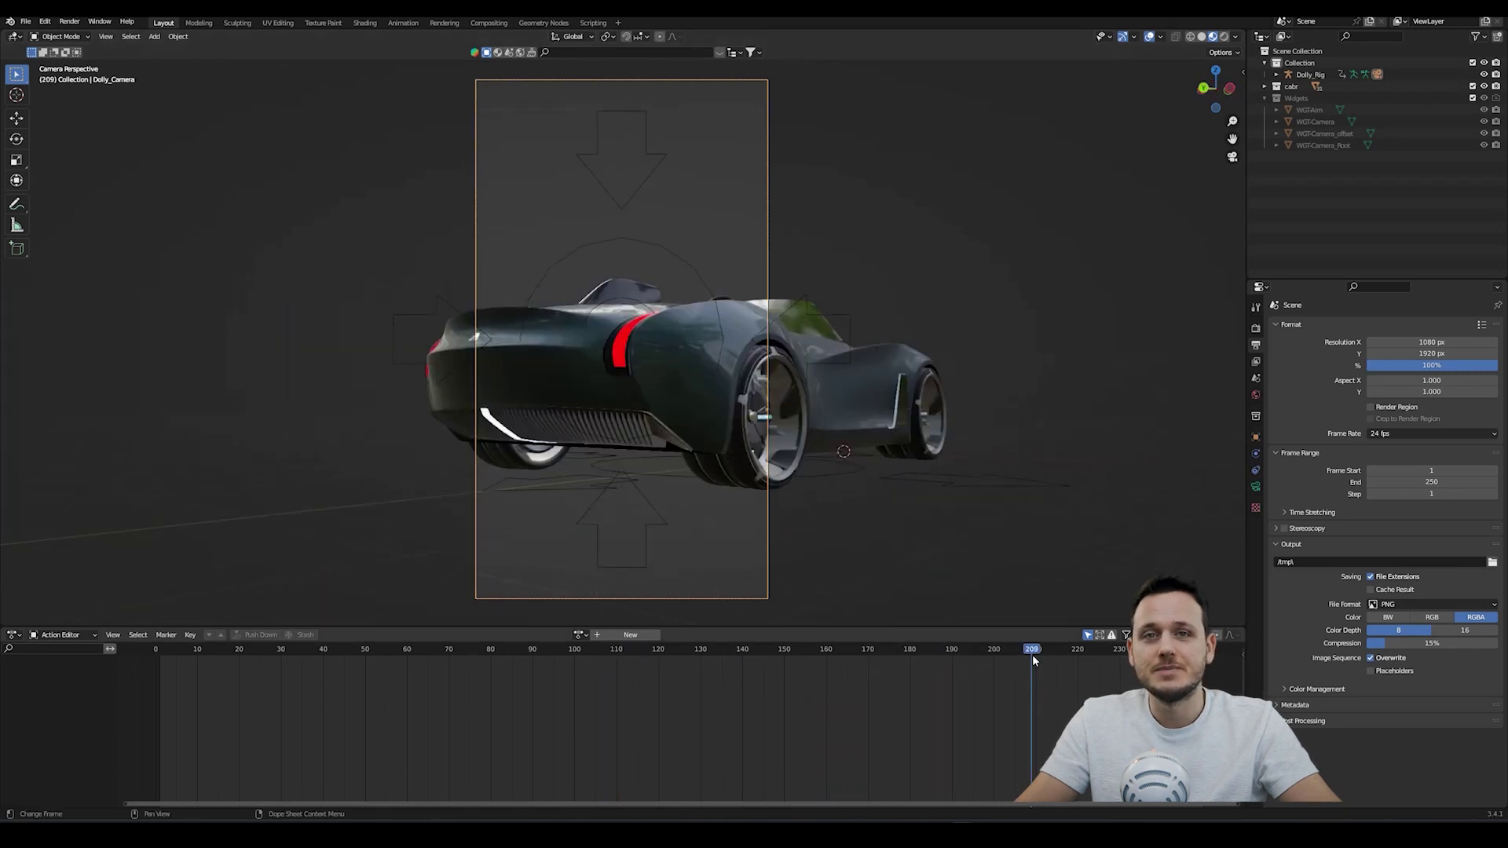